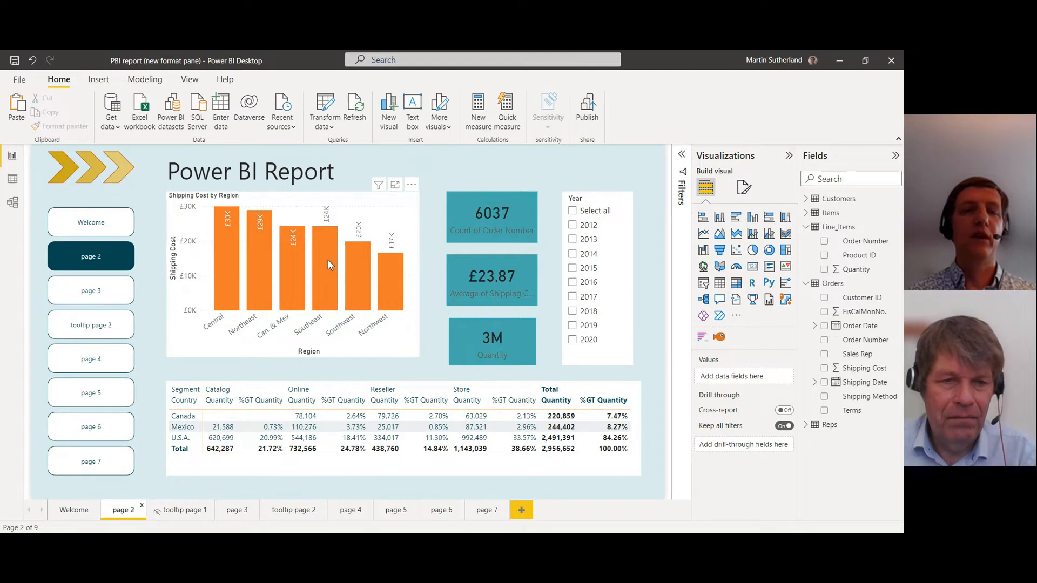
- Examine the Quantity by Segment tooltips for several region bars in the Shipping Cost by Region chart on page 2
mouse_move(329, 260)
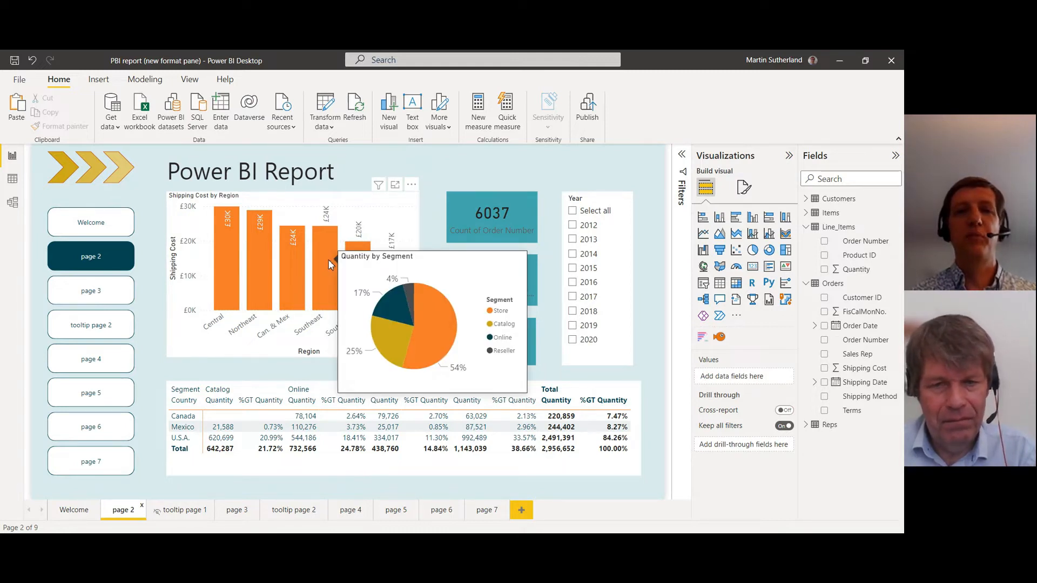
mouse_move(293, 262)
mouse_move(264, 249)
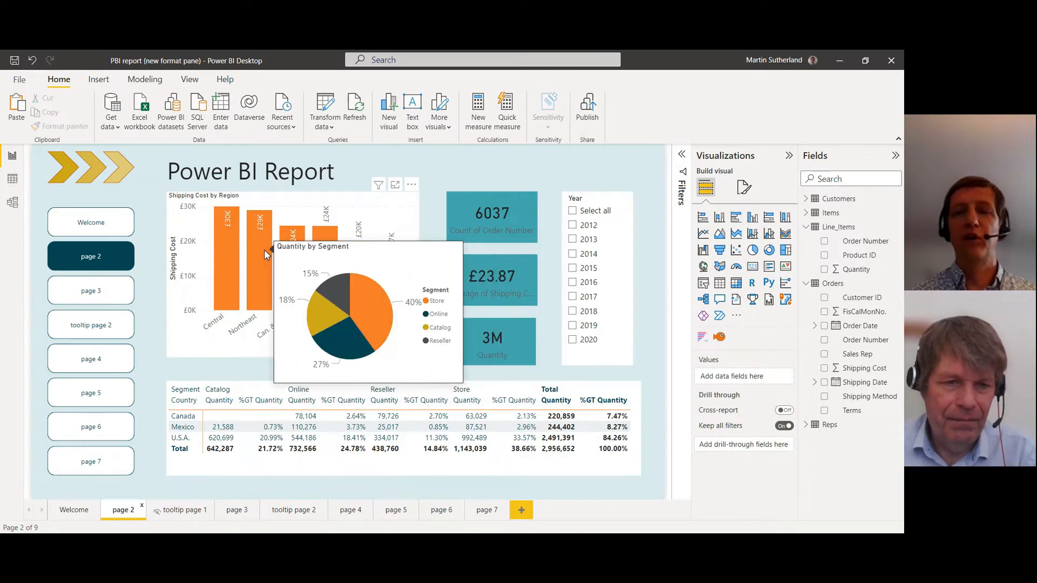
mouse_move(228, 247)
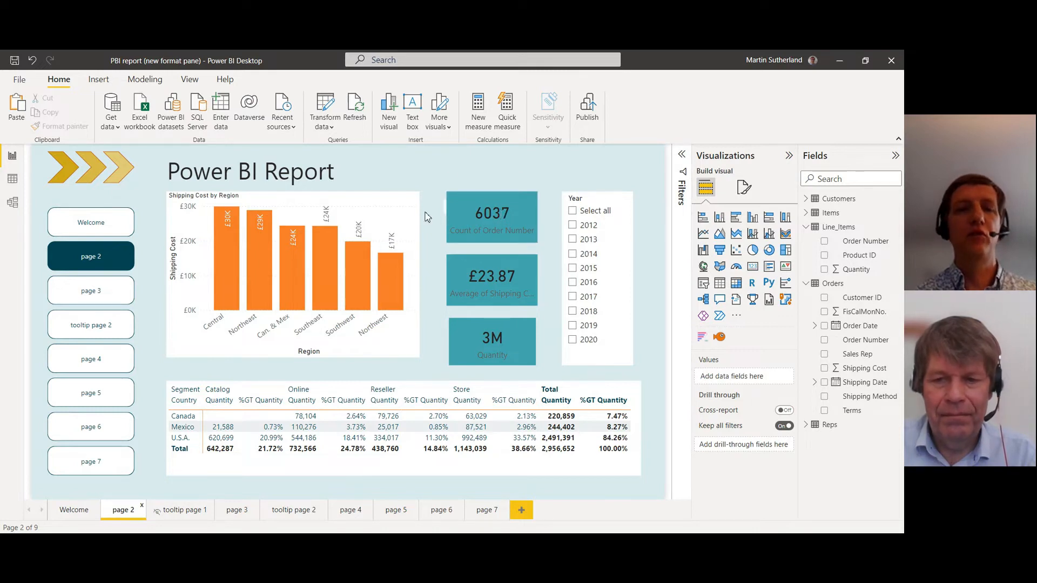
- Add a card visual to page 3, shrink it and position it beside the Shipping Cost by Region chart
left_click(236, 510)
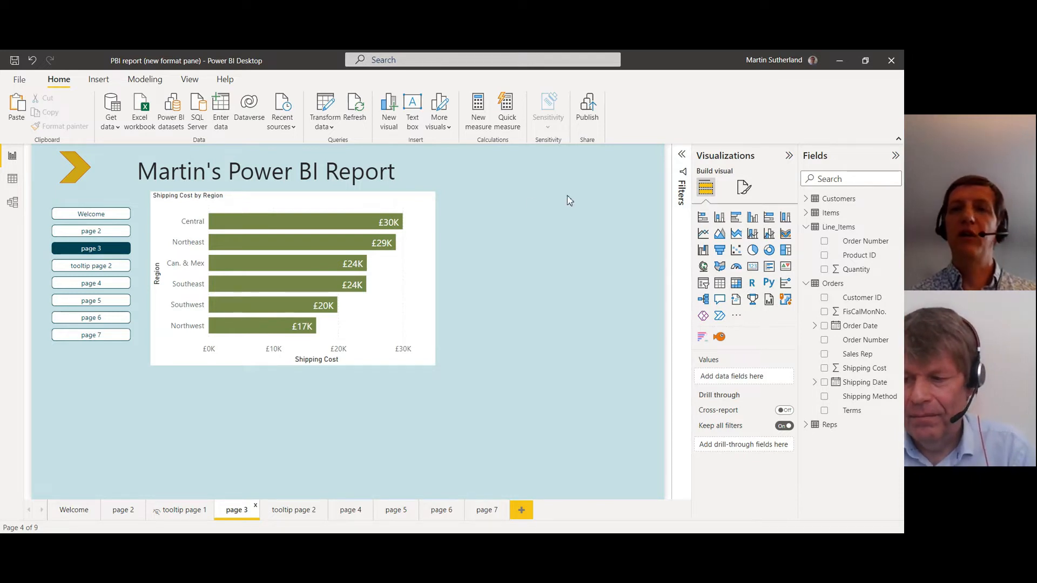
left_click(754, 270)
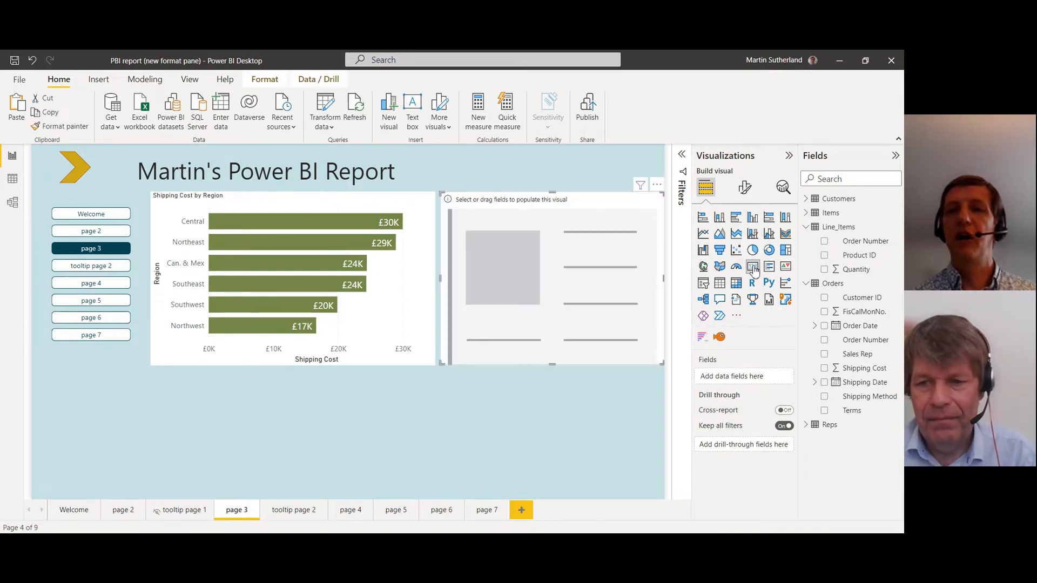
left_click_drag(660, 364, 545, 262)
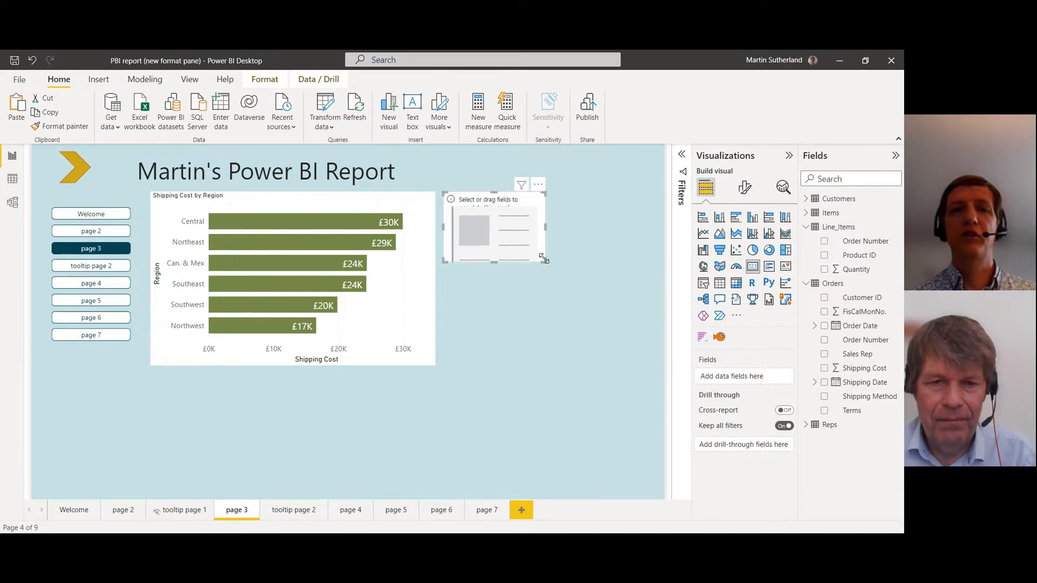
left_click_drag(506, 204, 516, 207)
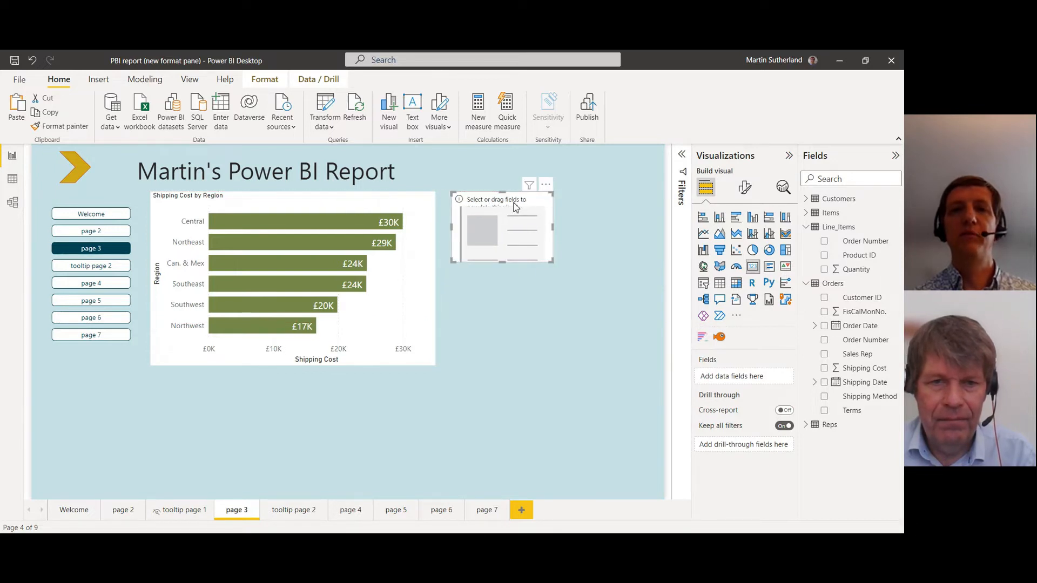
- Populate the empty card with the Quantity field from the Line_Items table
left_click(746, 189)
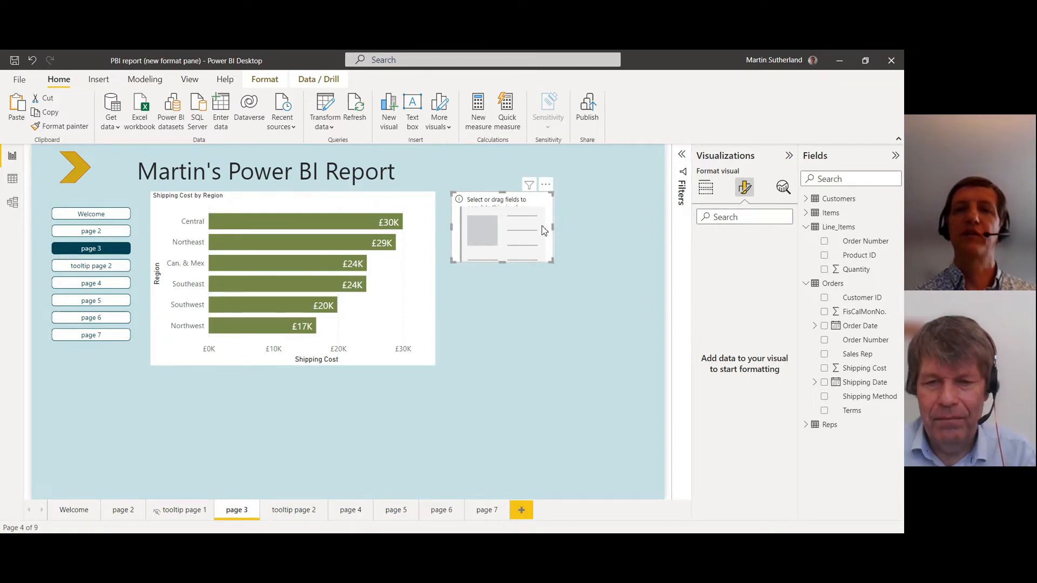
left_click(707, 191)
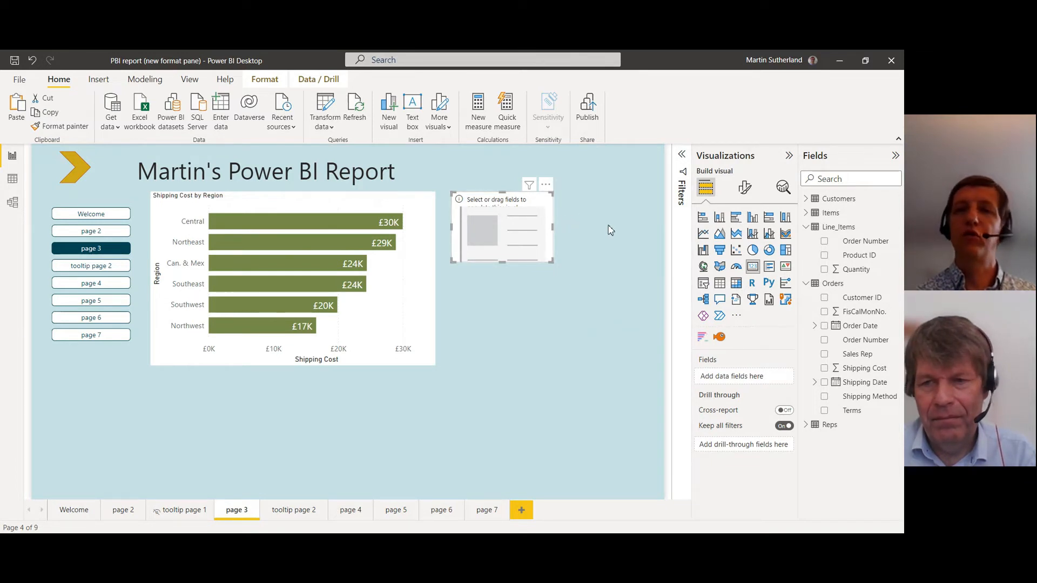
left_click(825, 270)
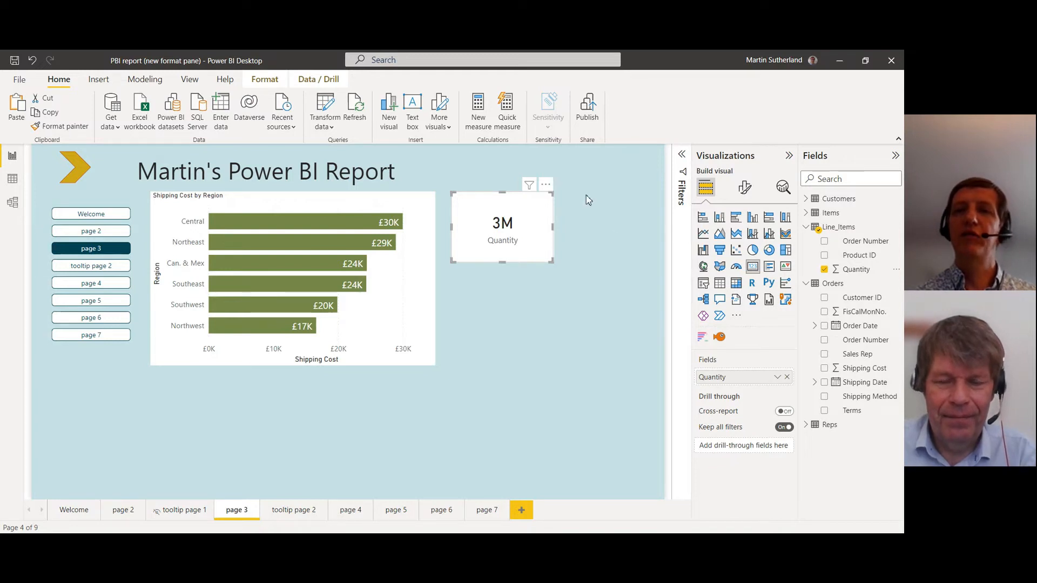
- Set the display units of the Quantity card's callout value to Thousands
left_click(746, 189)
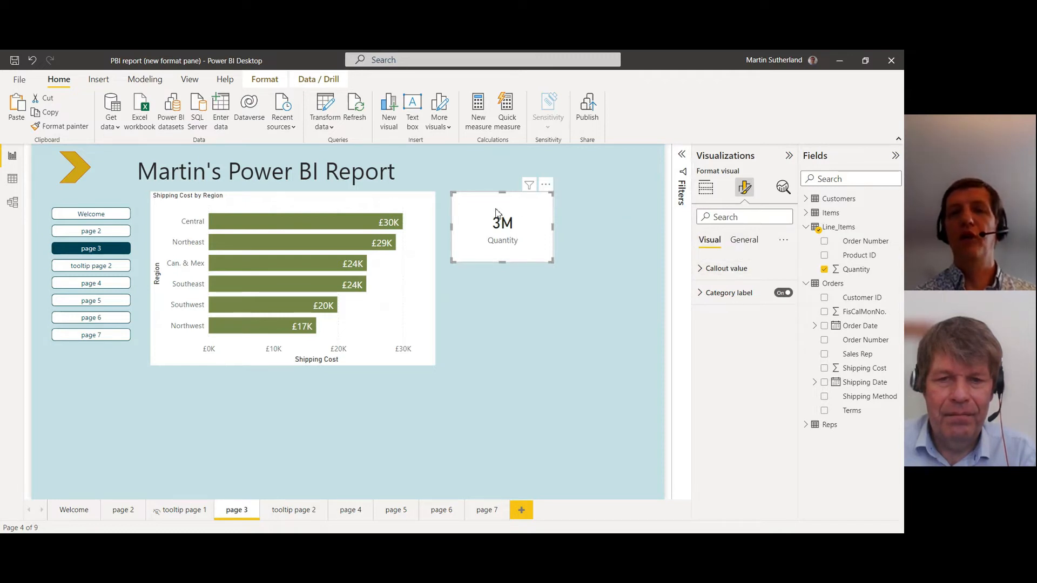
left_click(705, 273)
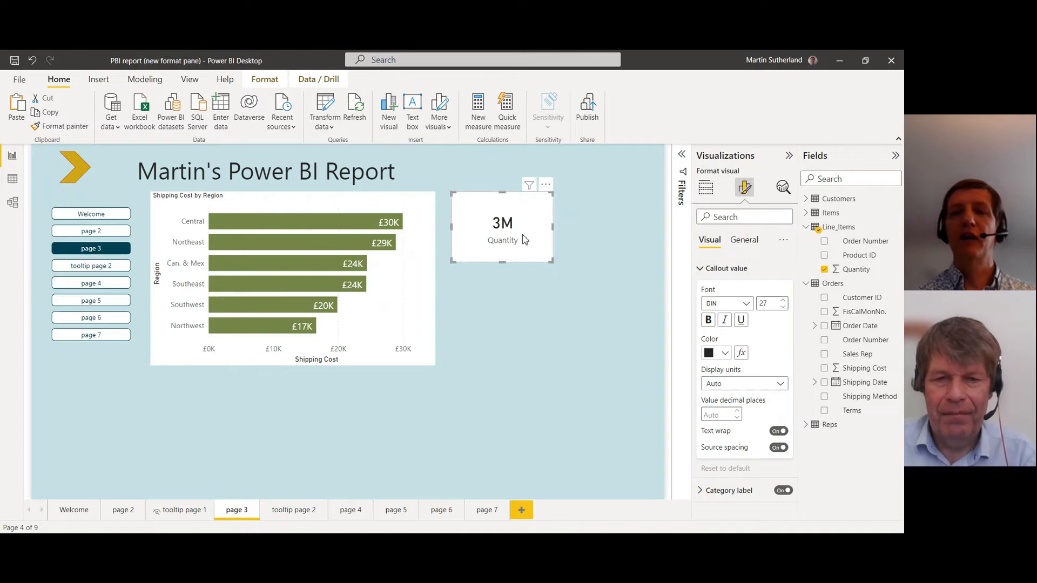
left_click(781, 385)
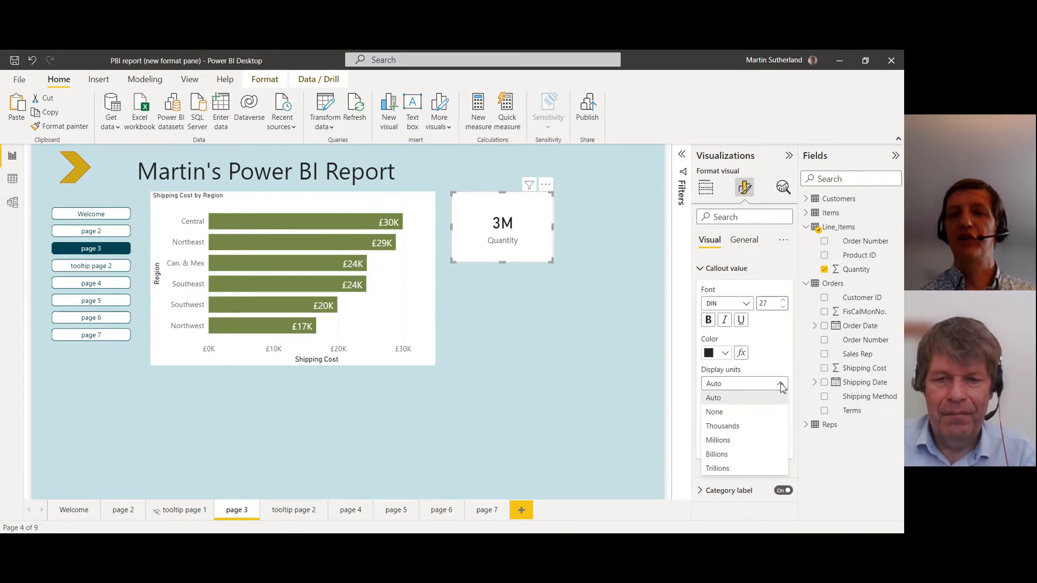
left_click(719, 426)
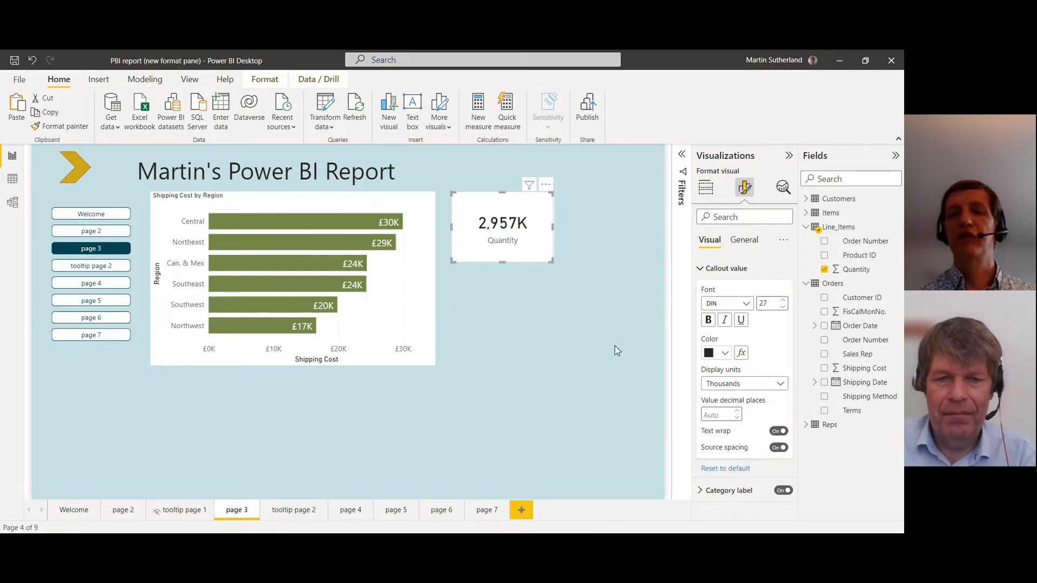
left_click(702, 271)
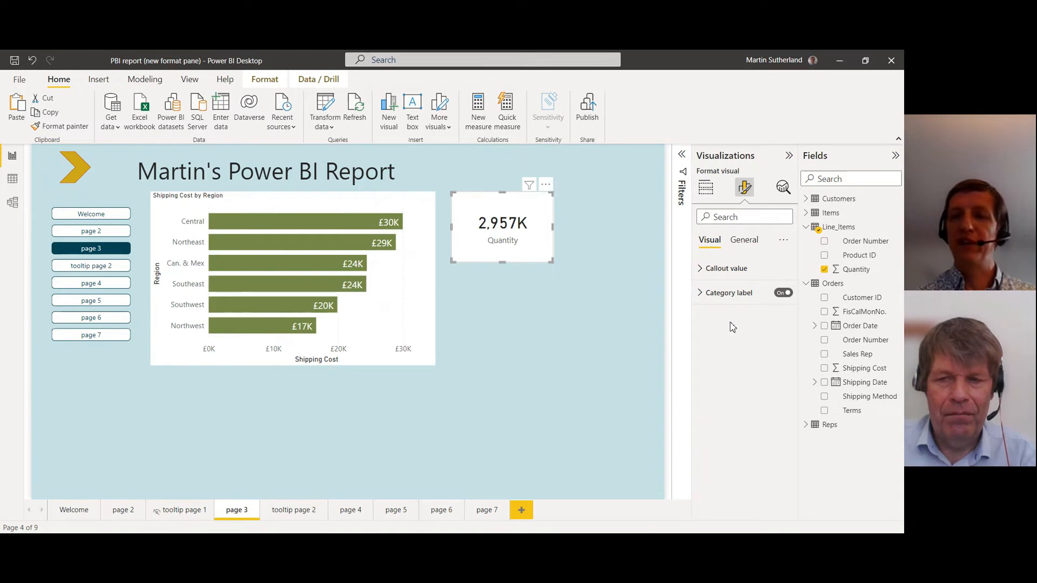
- Change the Quantity card's background effect to the teal from the recent colors
left_click(750, 244)
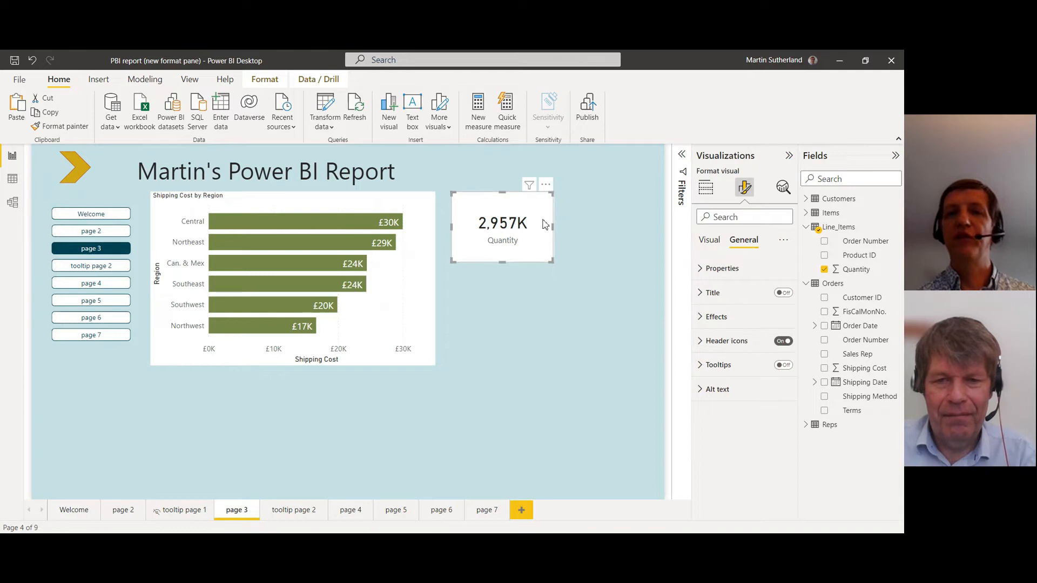
left_click(703, 319)
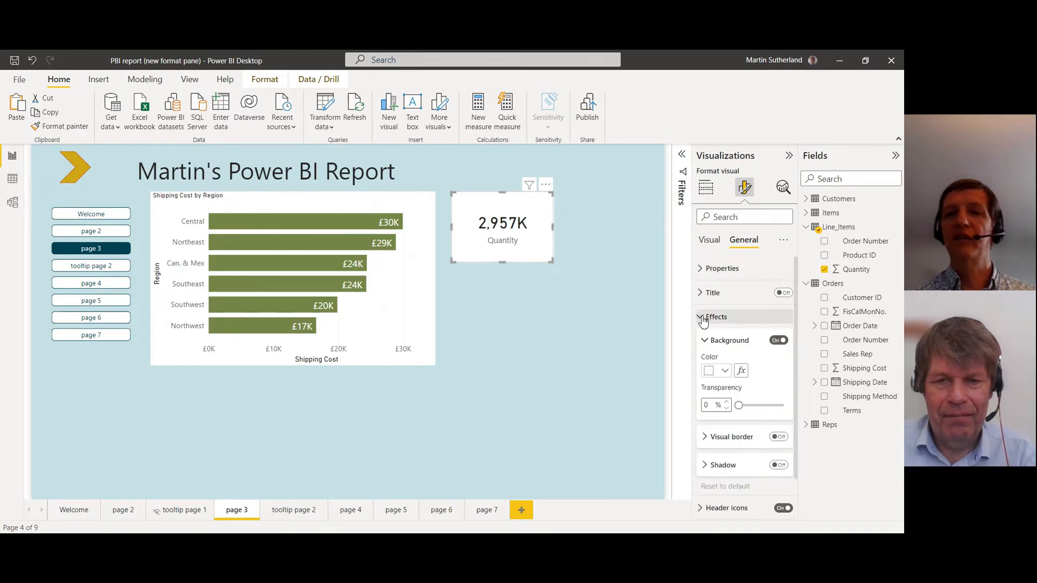
left_click(726, 371)
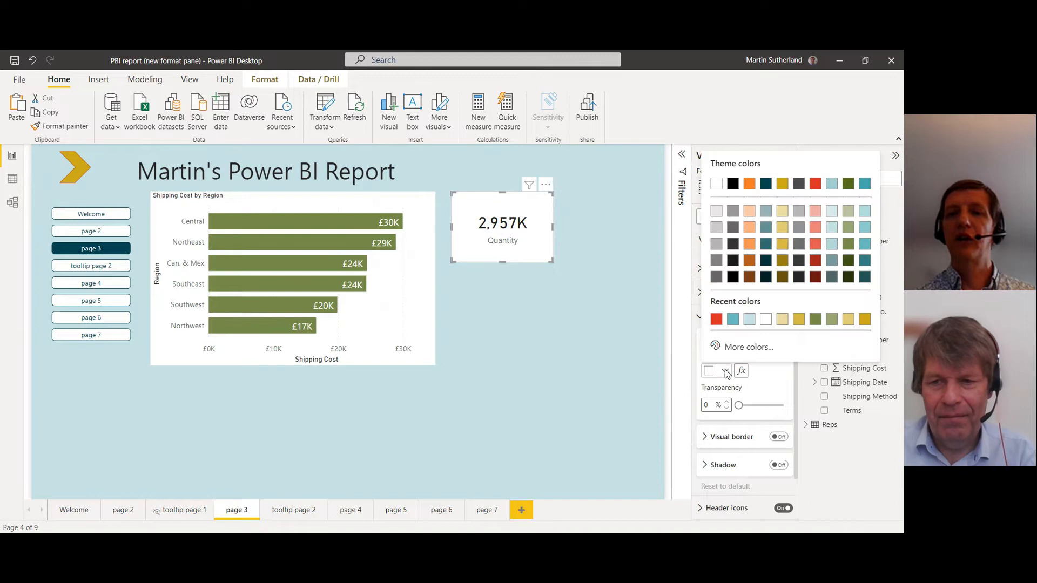
left_click(733, 320)
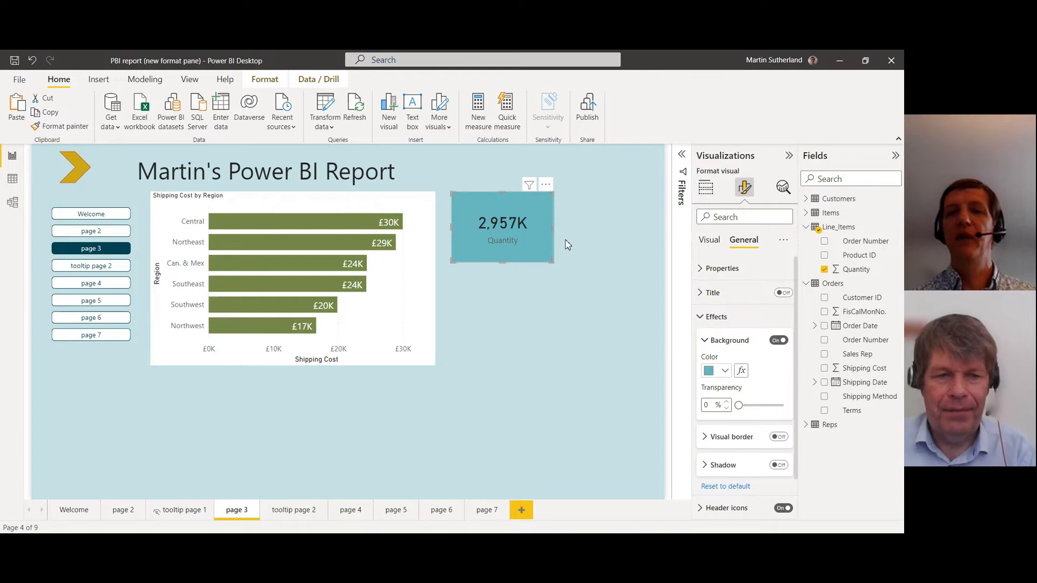
left_click(702, 319)
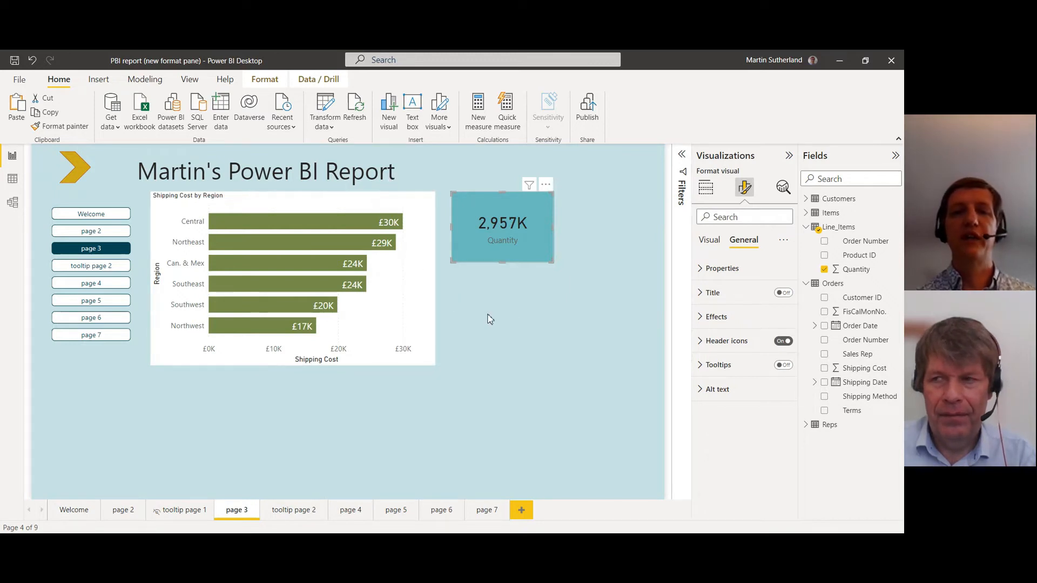
- Allow the page named tooltip page 2 to be used as a tooltip in its page information
left_click(304, 514)
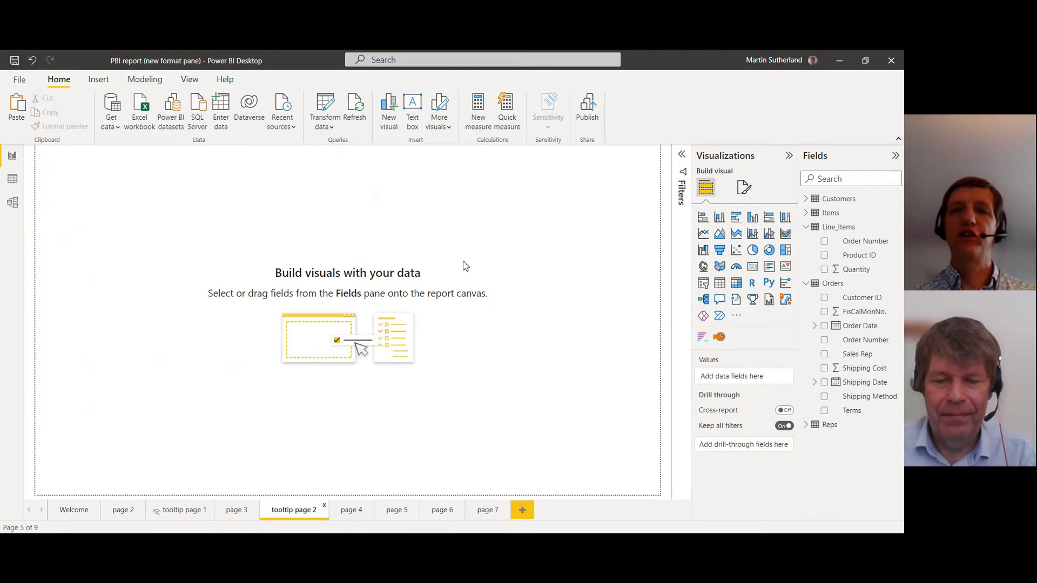
left_click(746, 190)
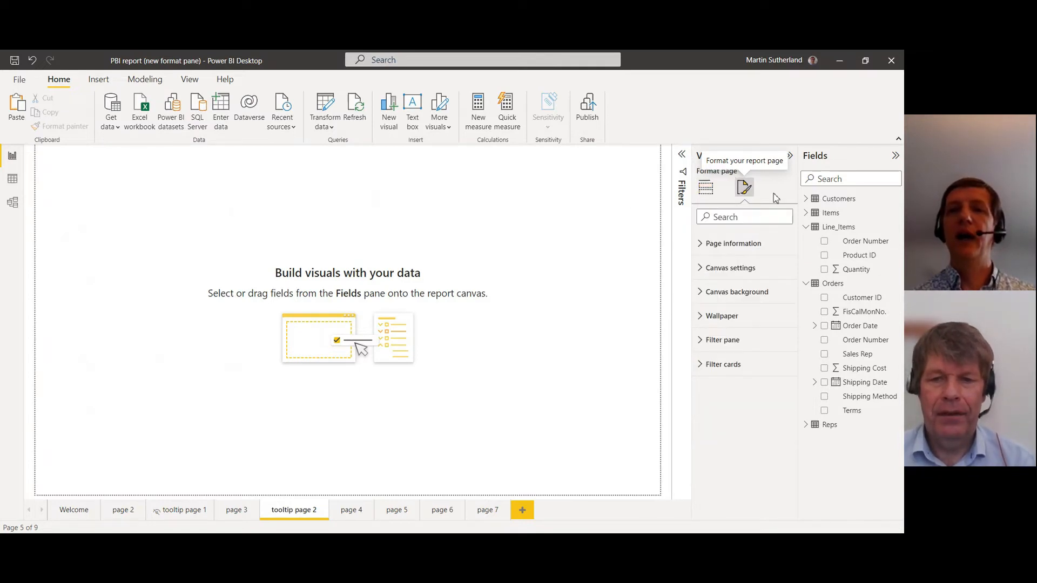
left_click(701, 244)
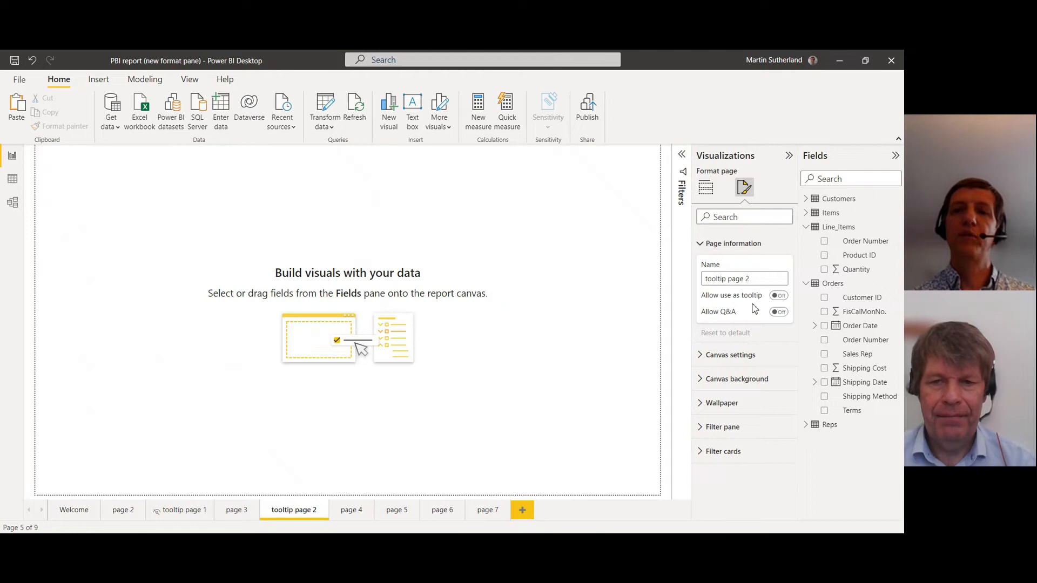
left_click(785, 300)
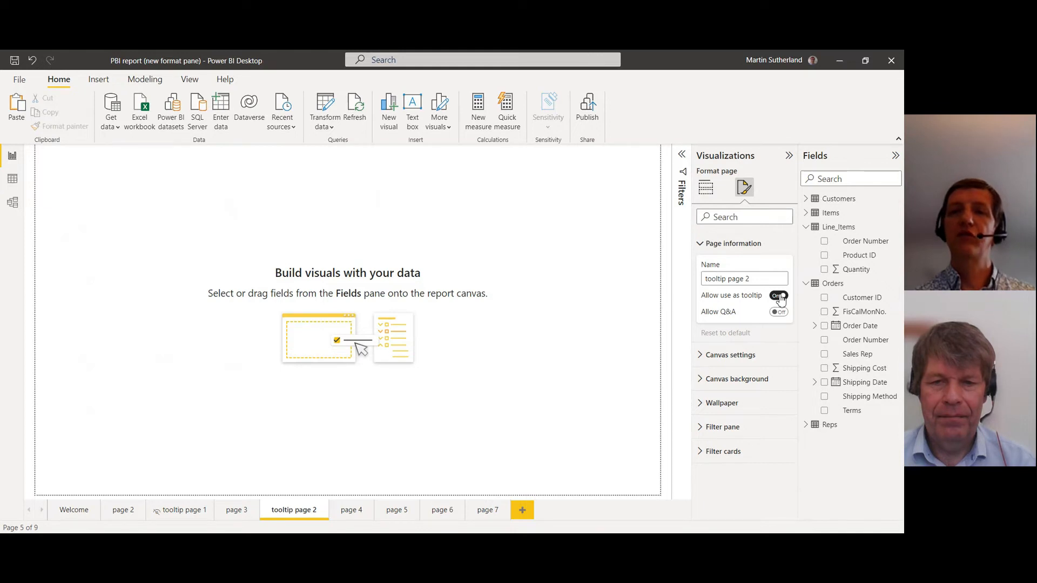
left_click(702, 245)
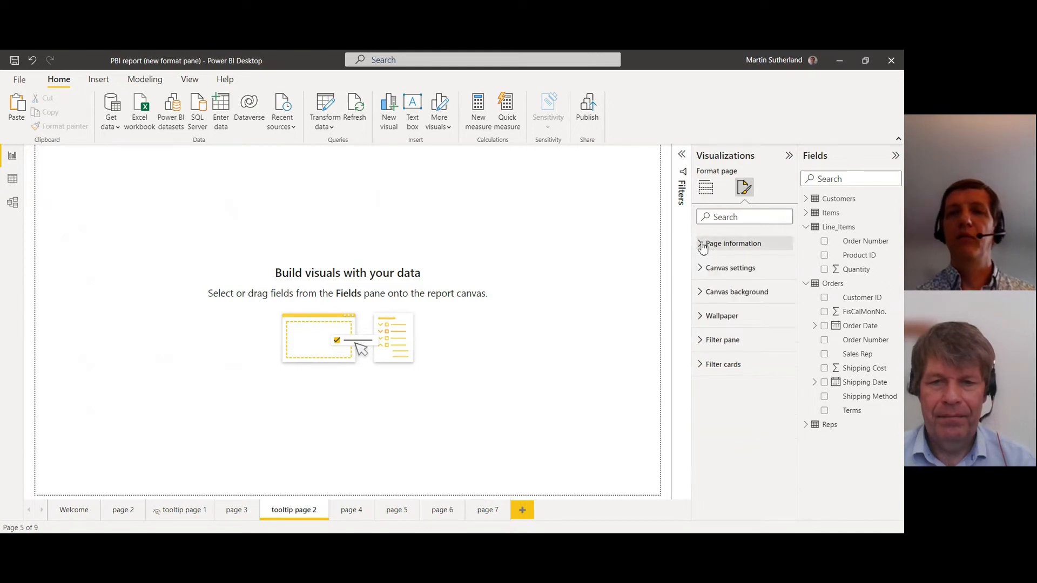
- Set the canvas type of tooltip page 2 to Tooltip
left_click(702, 270)
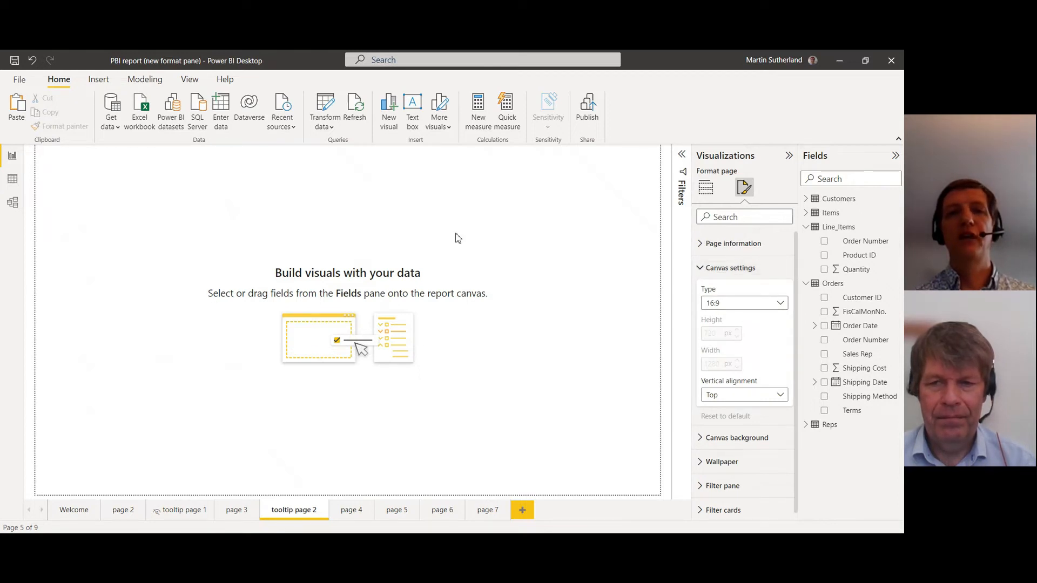
left_click(781, 305)
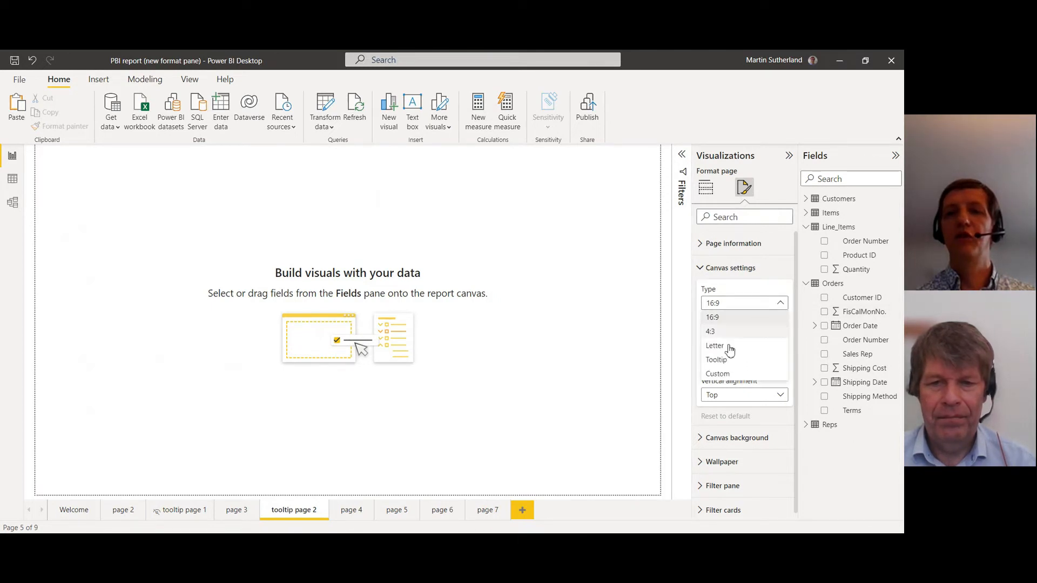
left_click(716, 361)
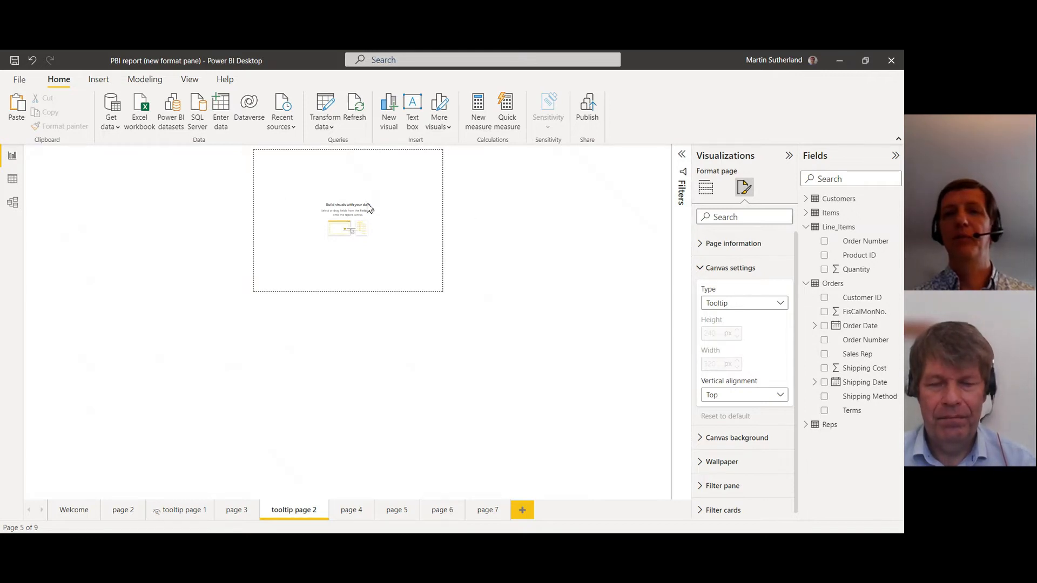
left_click(700, 269)
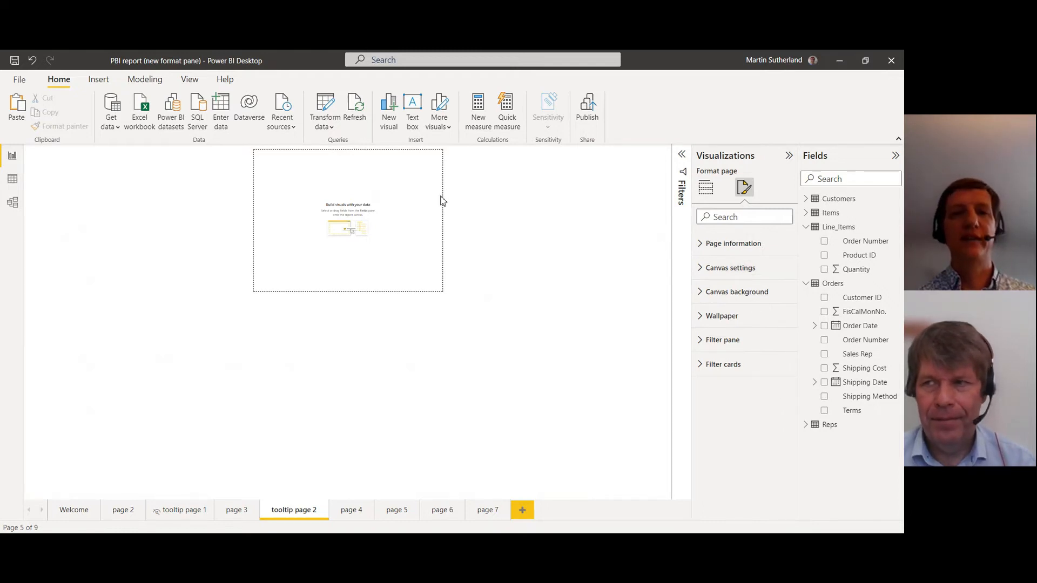
- Add a donut chart to tooltip page 2 and resize it to fill the whole tooltip canvas
left_click(706, 189)
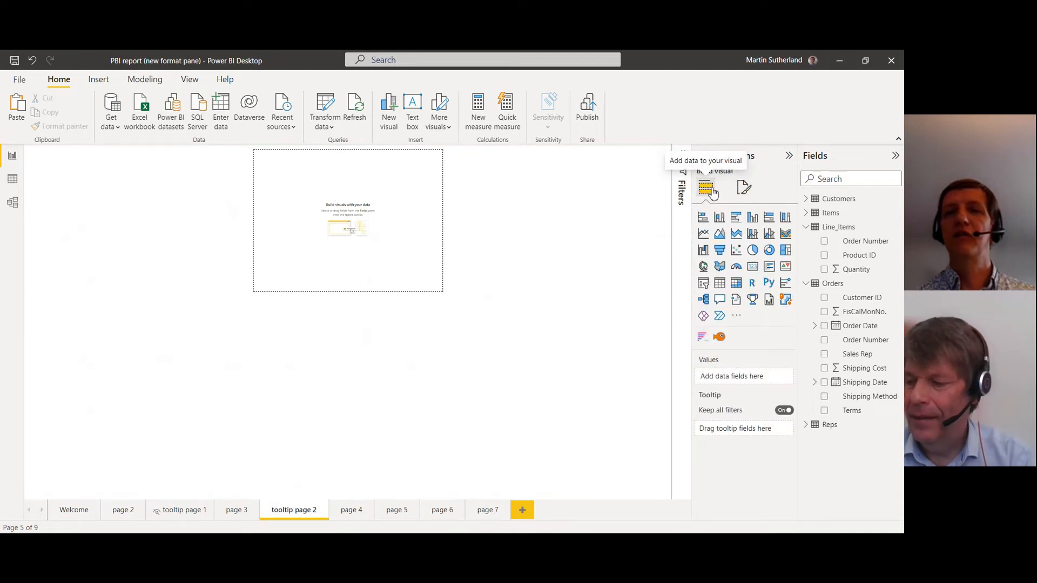
left_click(768, 250)
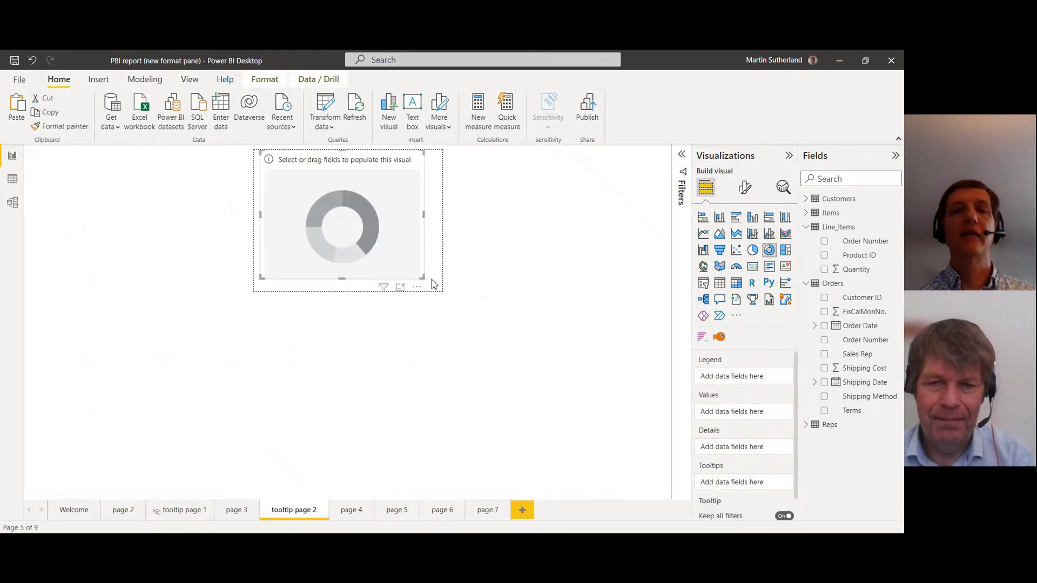
left_click_drag(443, 289, 442, 291)
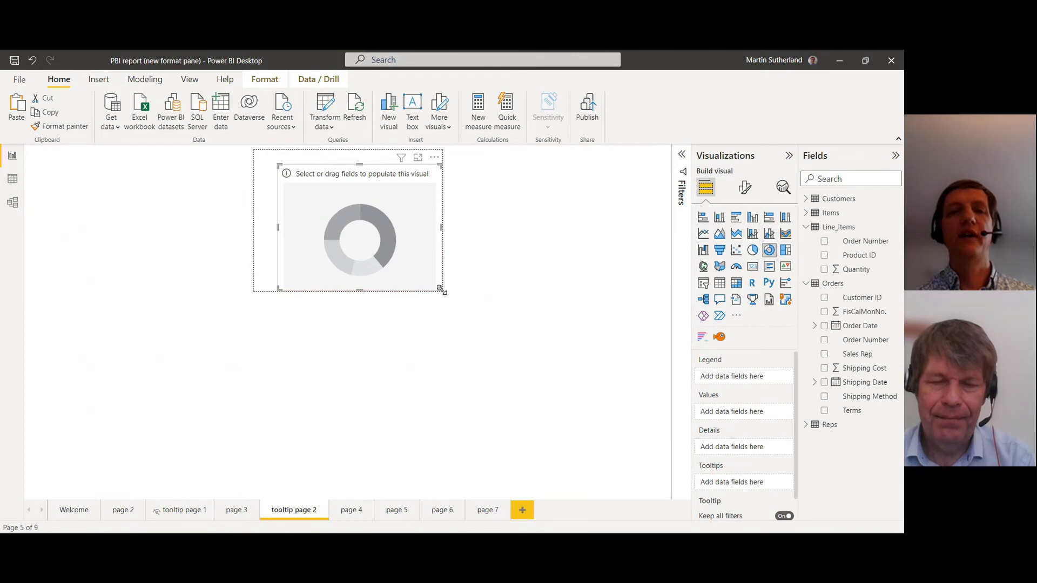
left_click_drag(279, 290, 254, 291)
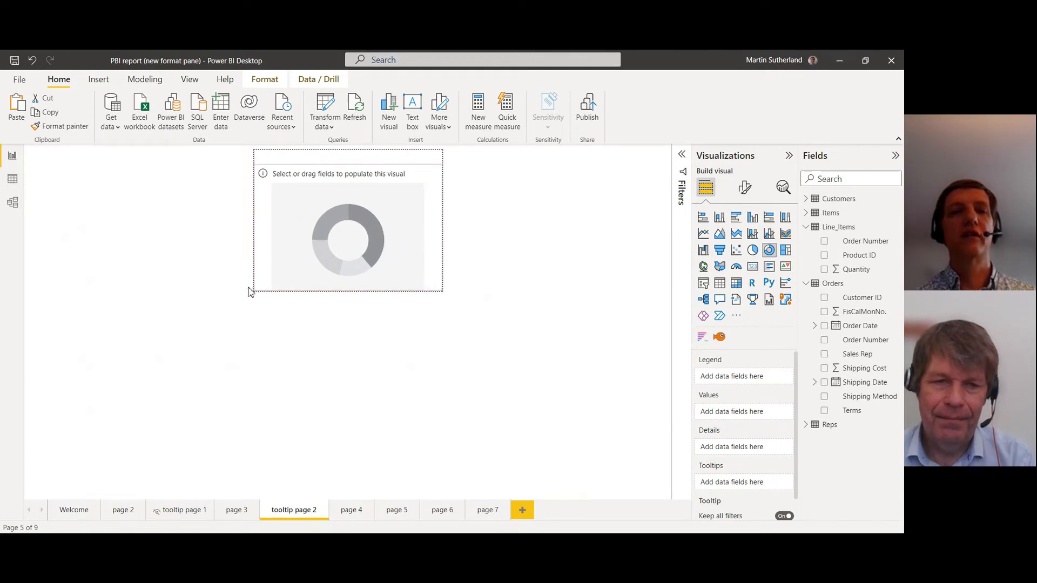
left_click_drag(441, 166, 443, 151)
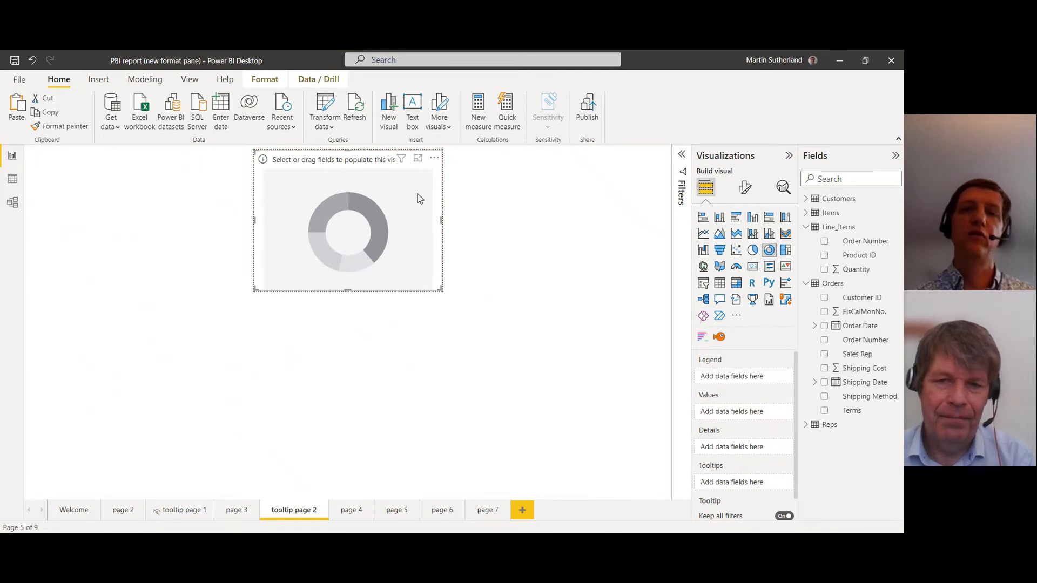
- Populate the donut chart with Segment from Customers as the legend and Quantity from Line_Items as the values
left_click(808, 199)
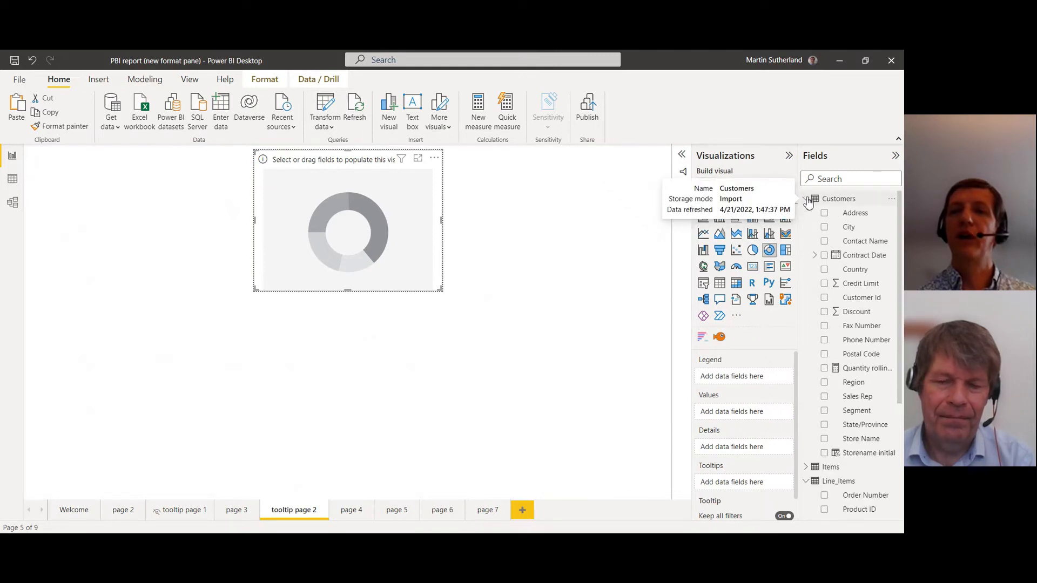
left_click(825, 412)
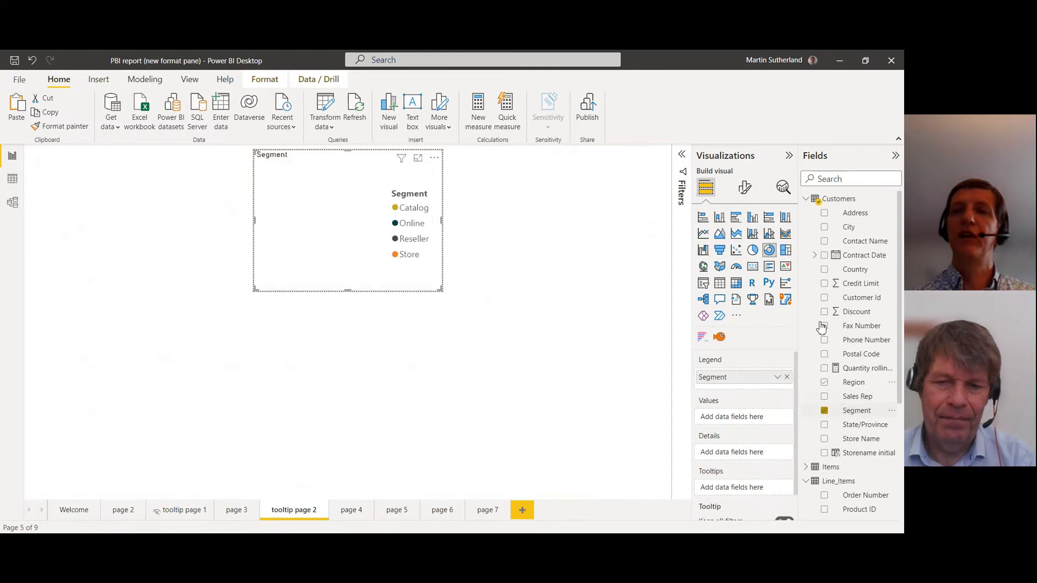
left_click(808, 201)
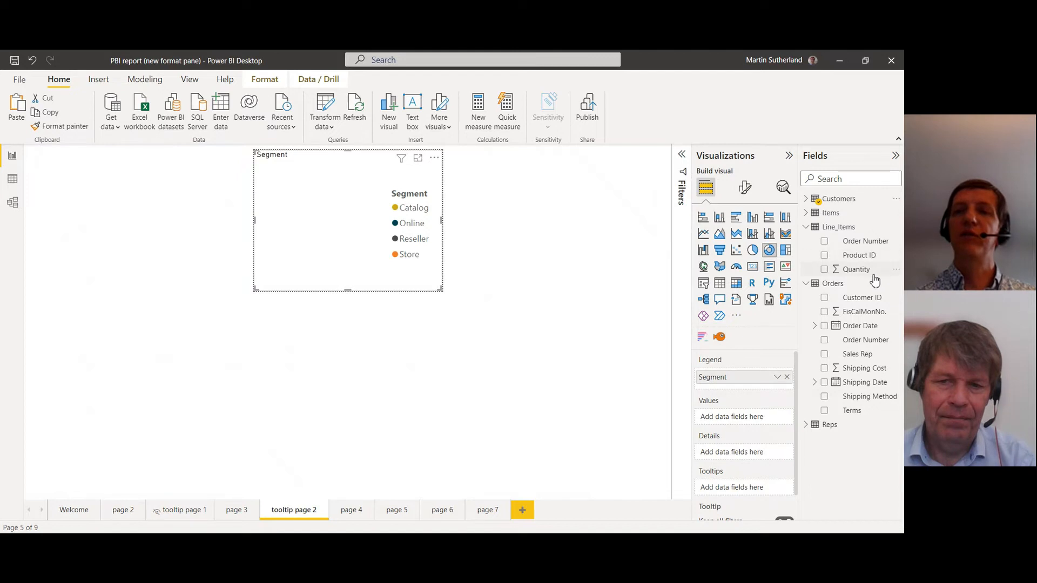
left_click(824, 270)
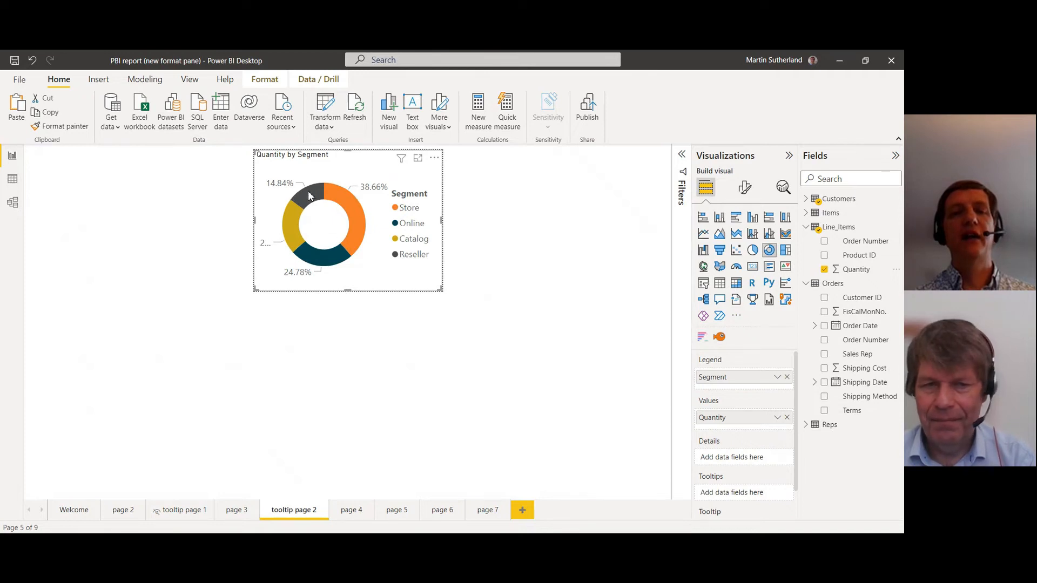
mouse_move(316, 197)
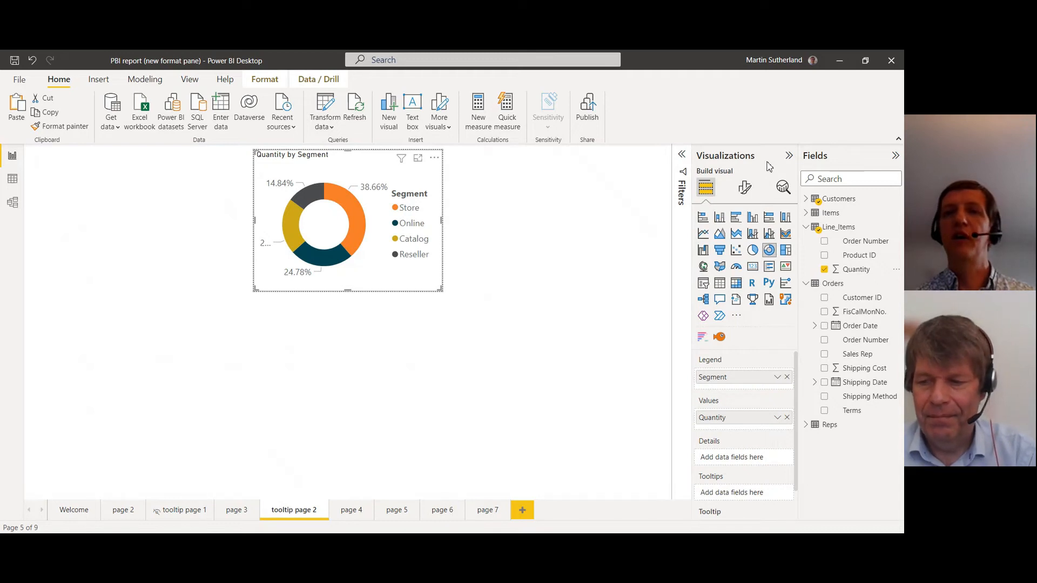
- Set the font size of the donut chart's legend text to 9
left_click(746, 190)
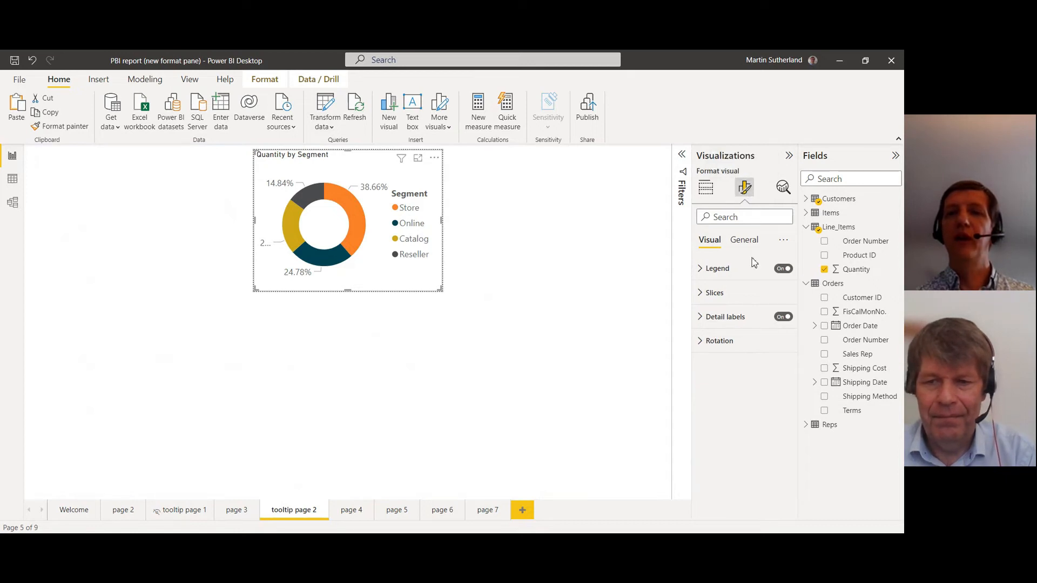
left_click(702, 270)
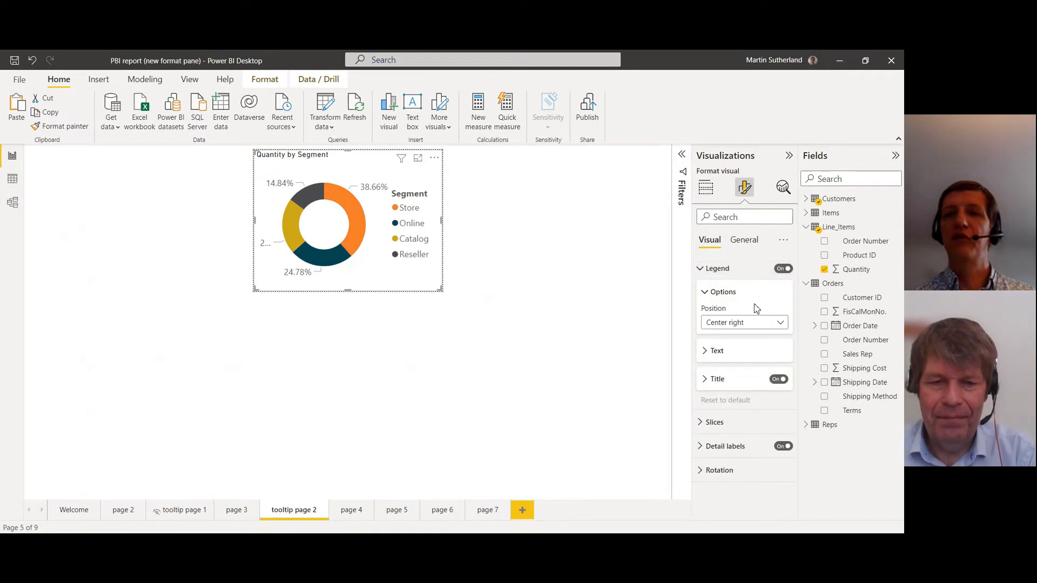
left_click(781, 324)
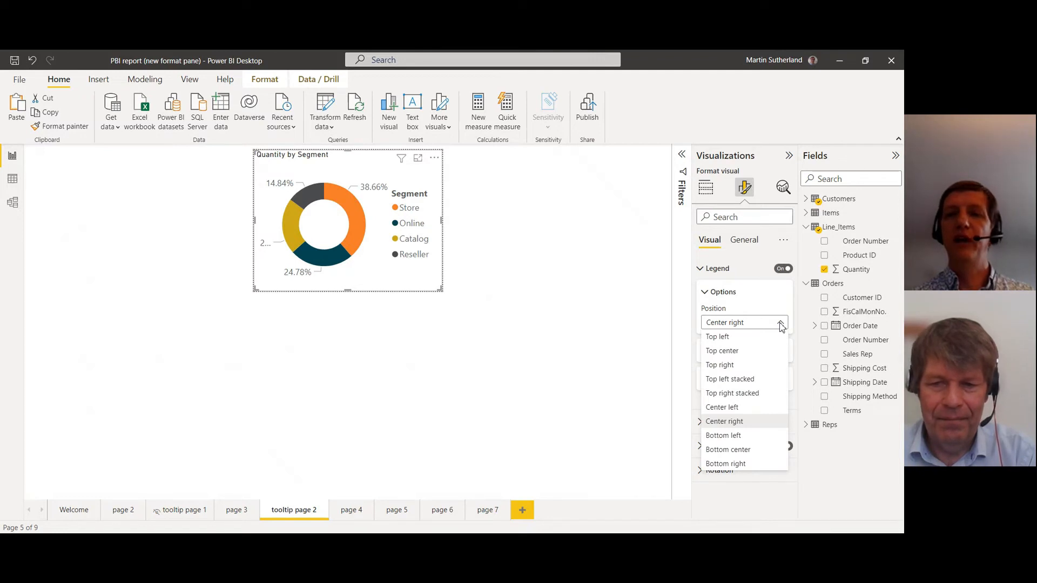
left_click(781, 325)
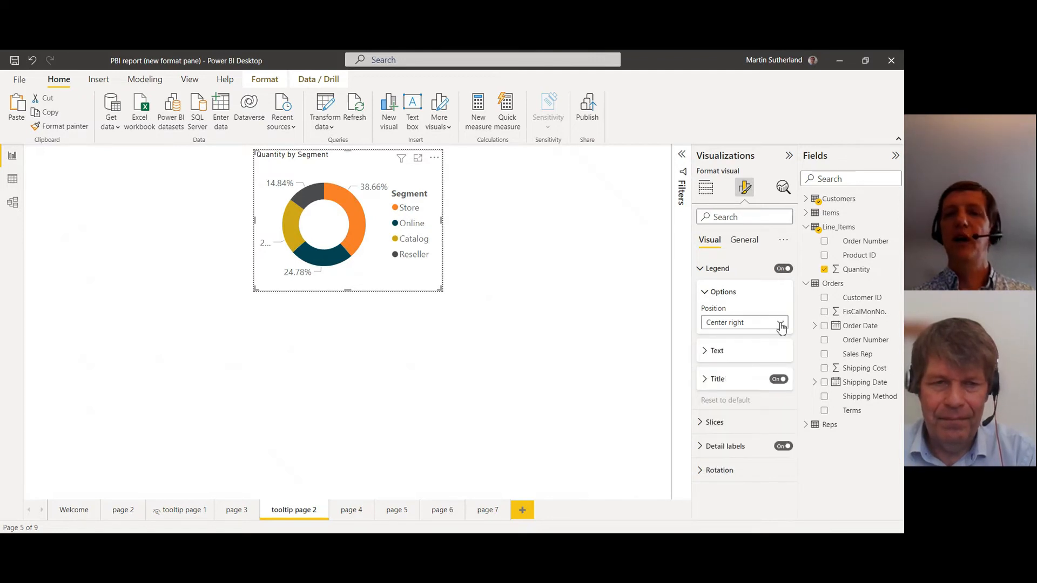
left_click(707, 354)
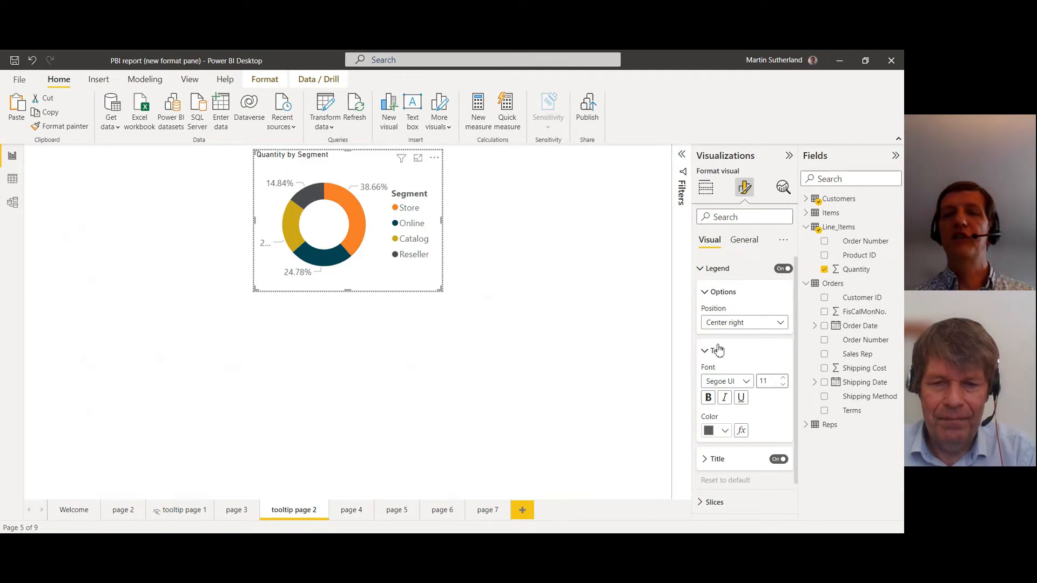
left_click(783, 384)
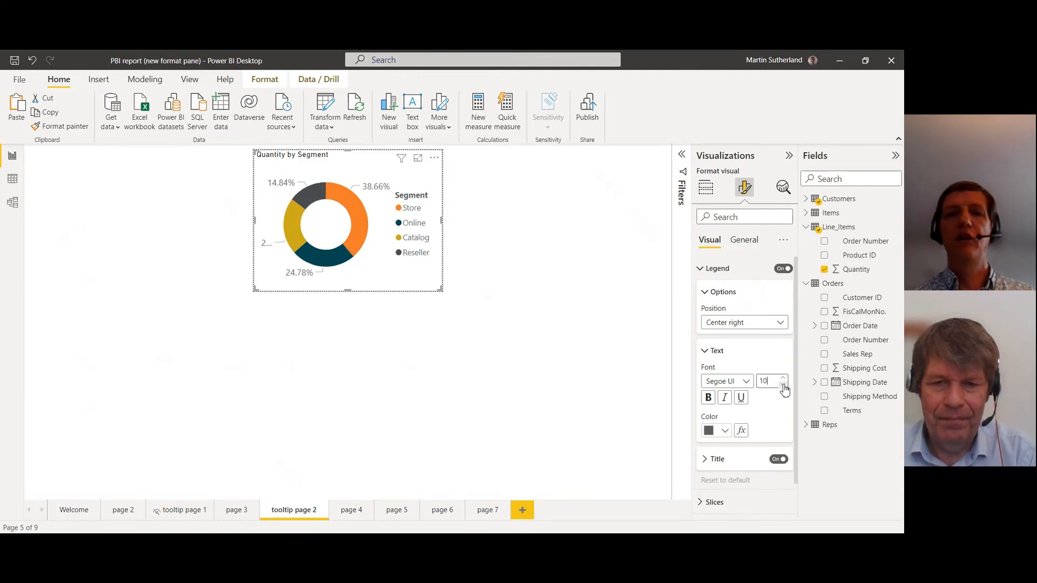
left_click(782, 385)
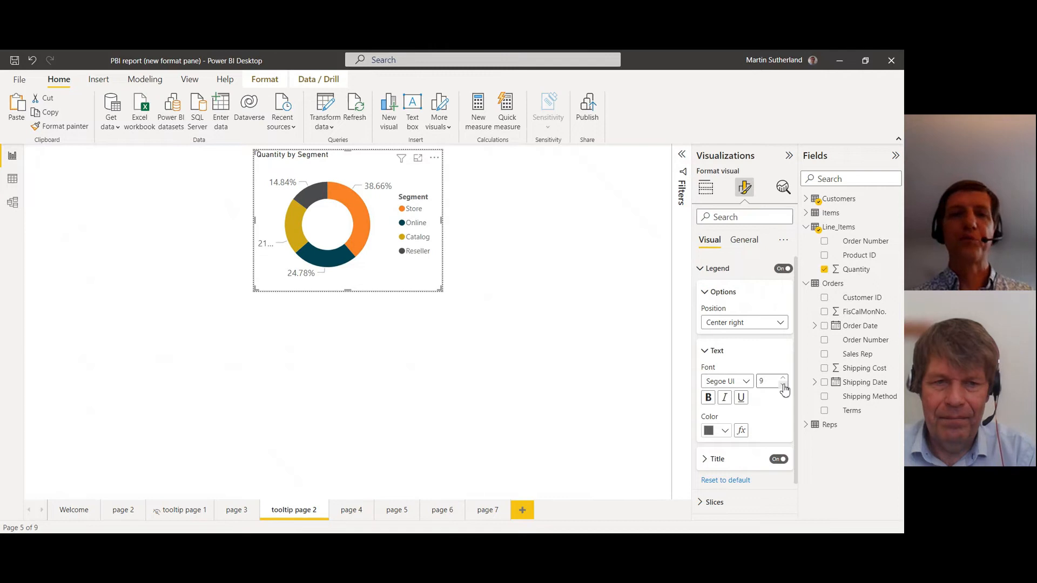
left_click(705, 351)
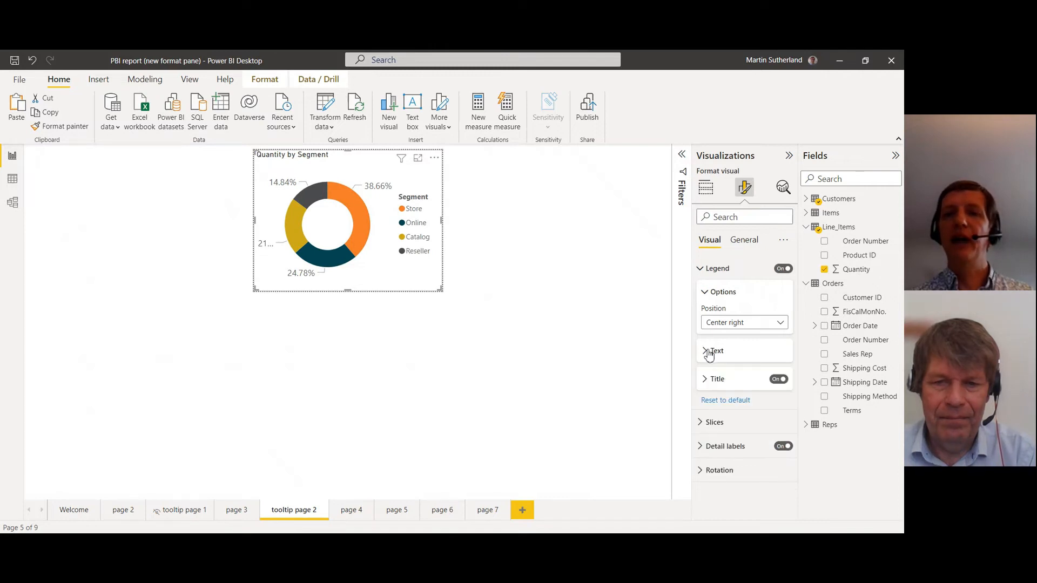
left_click(706, 293)
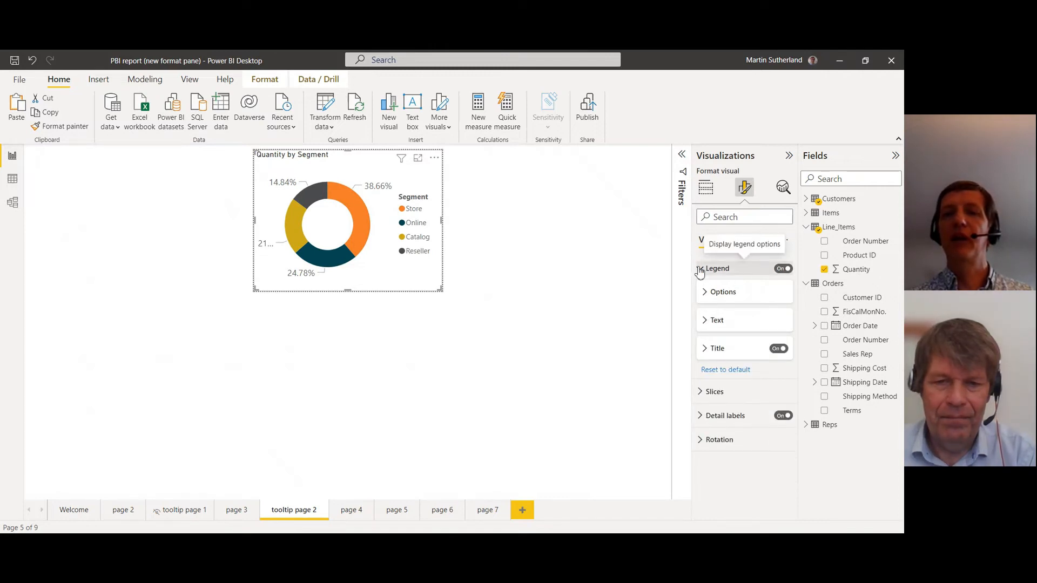
left_click(700, 270)
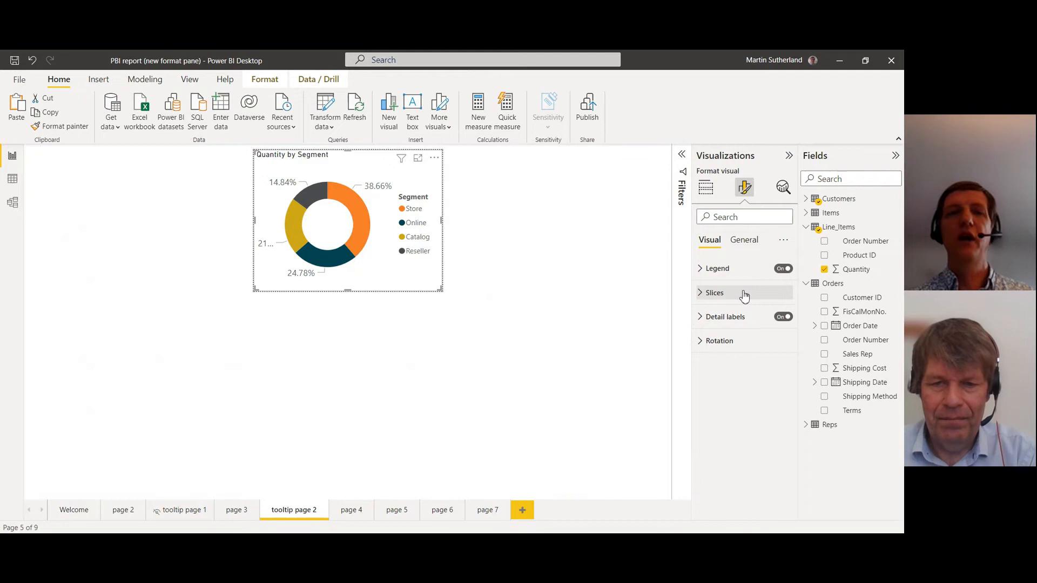
- Change the color of the donut chart's Reseller slice to red
left_click(701, 296)
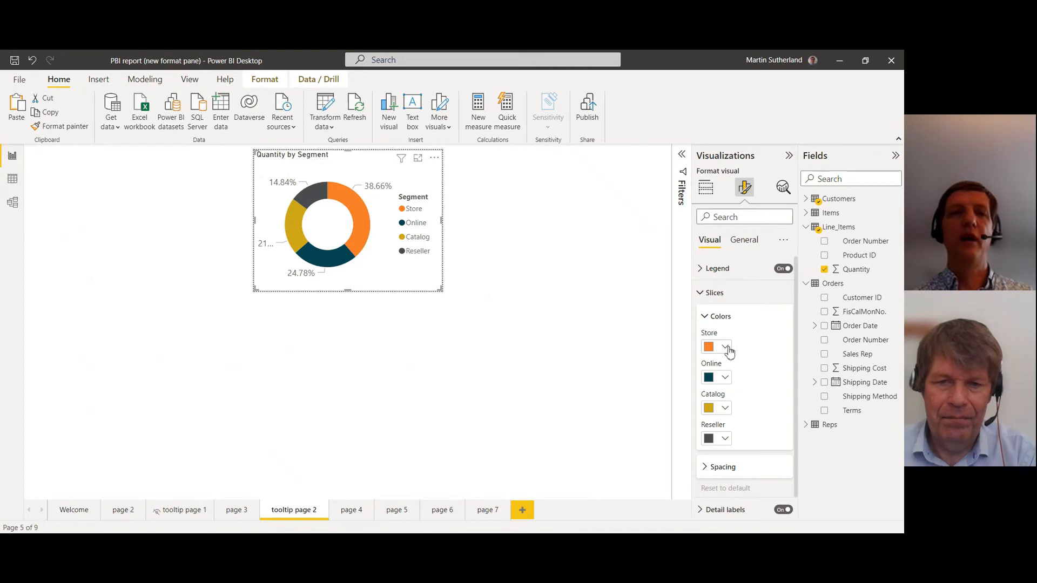
left_click(726, 440)
left_click(733, 388)
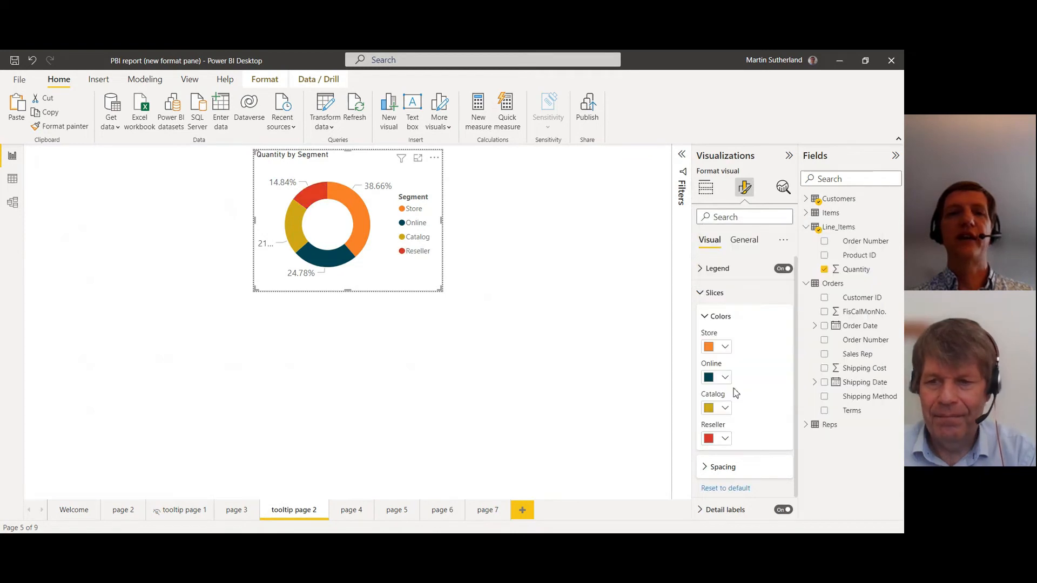
left_click(701, 295)
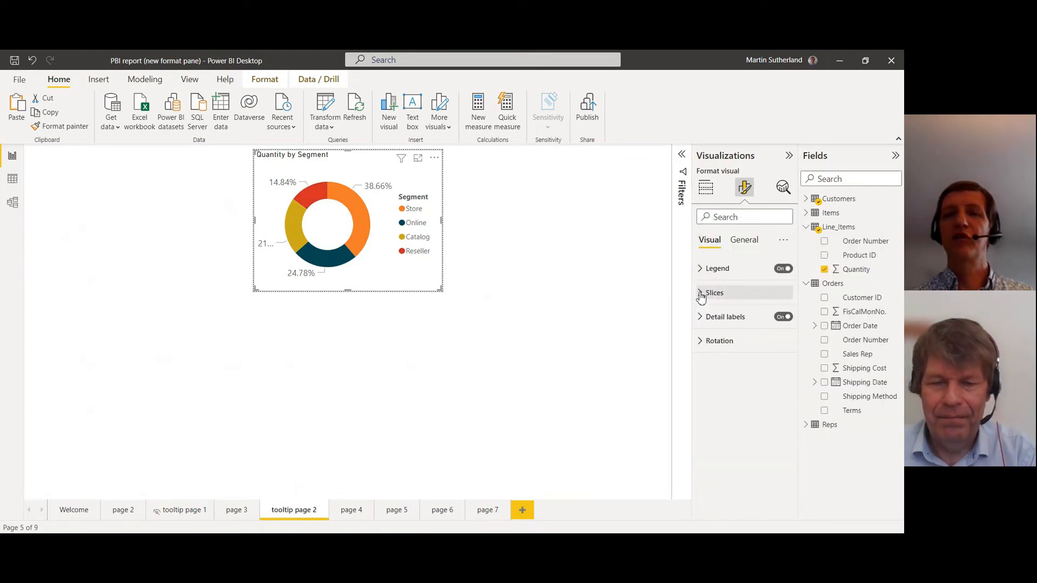
- Set the percentage decimal places of the donut chart's detail label values to 0
left_click(700, 319)
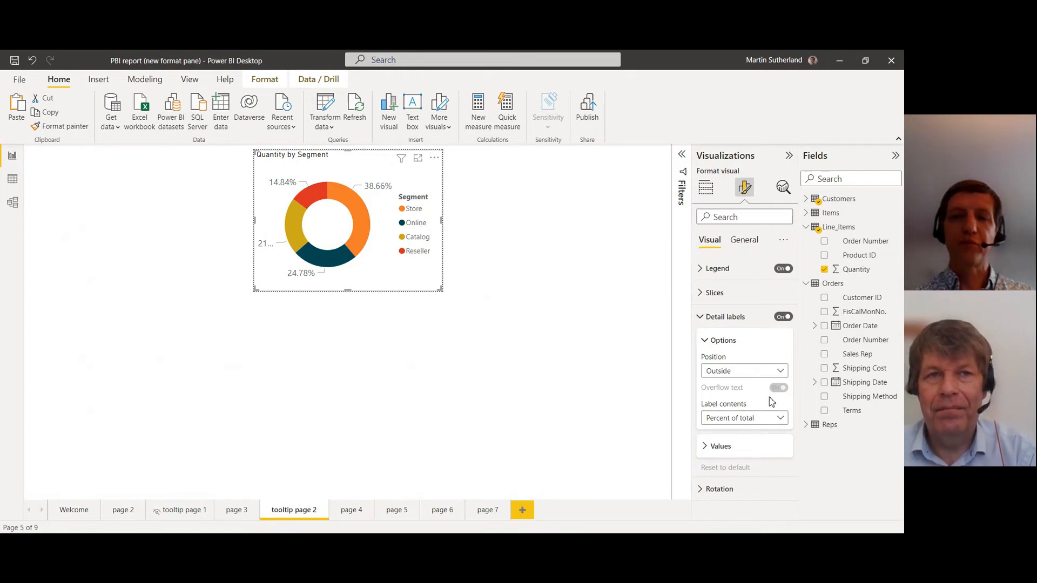
left_click(706, 446)
left_click_drag(796, 337, 792, 446)
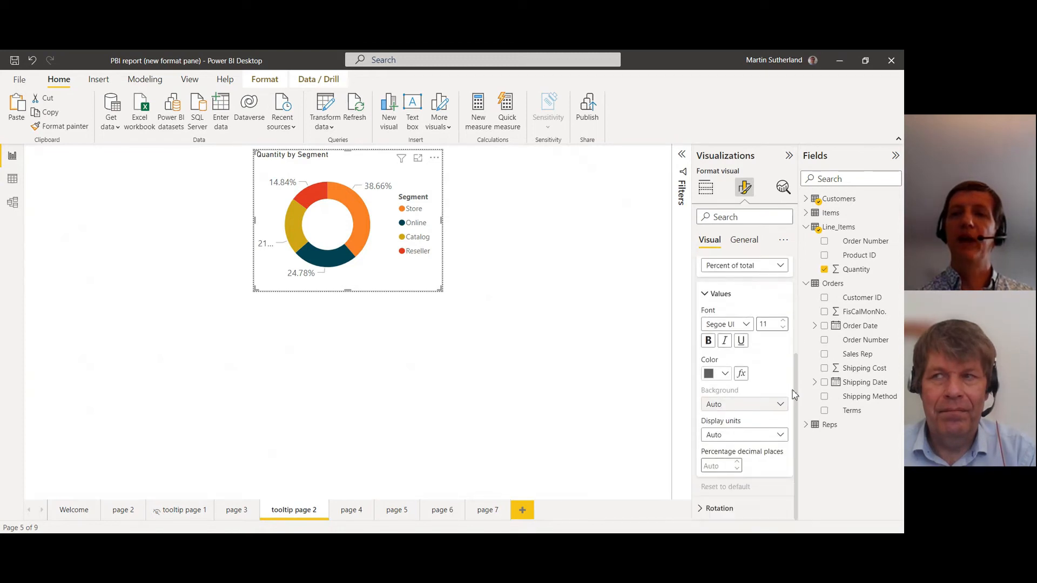
left_click(722, 437)
left_click(723, 436)
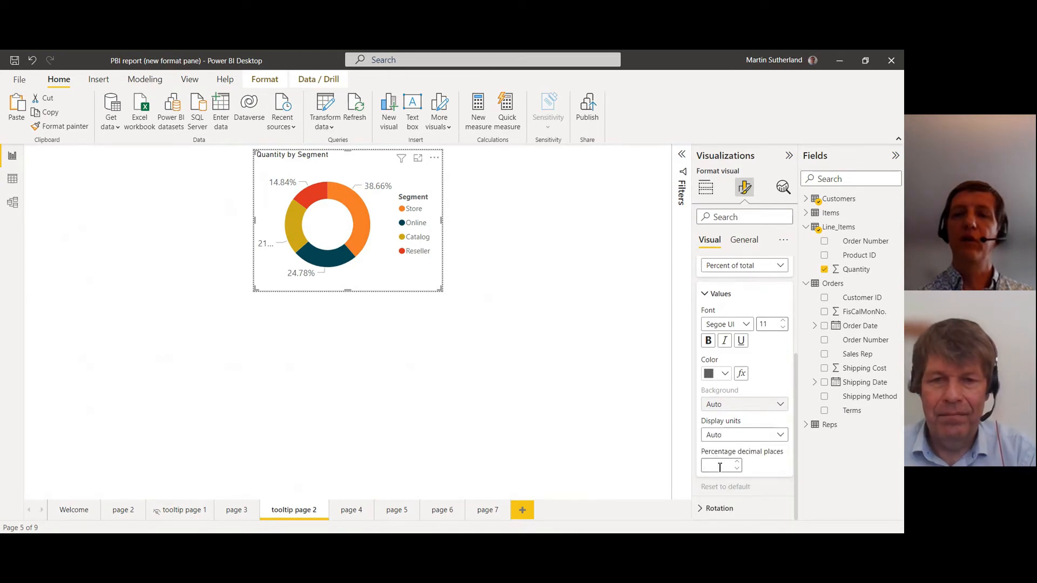
type("0")
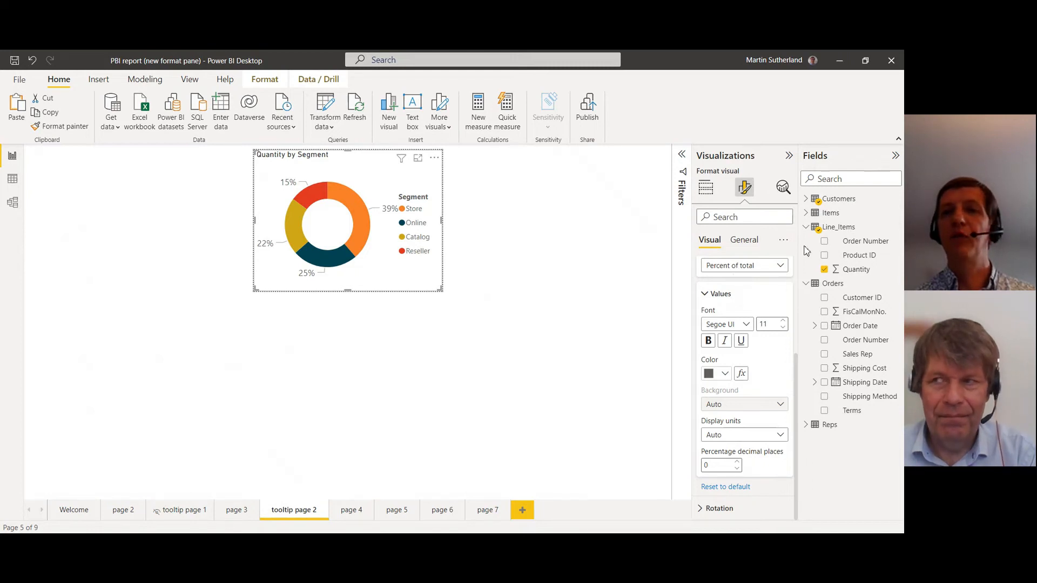
- Assign tooltip page 2 as the report page tooltip of the Shipping Cost by Region bar chart on page 3
left_click(237, 510)
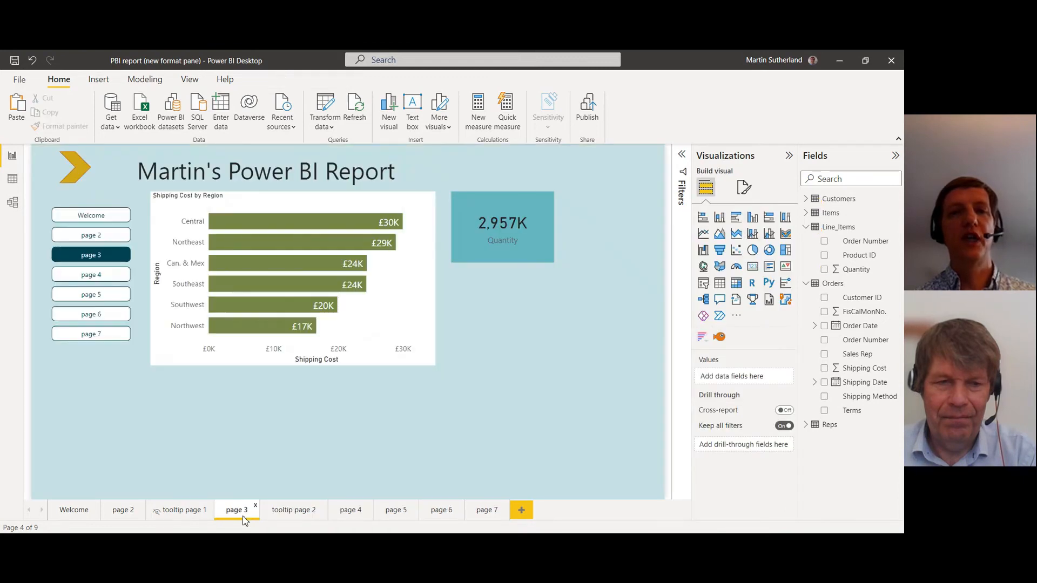
left_click(418, 271)
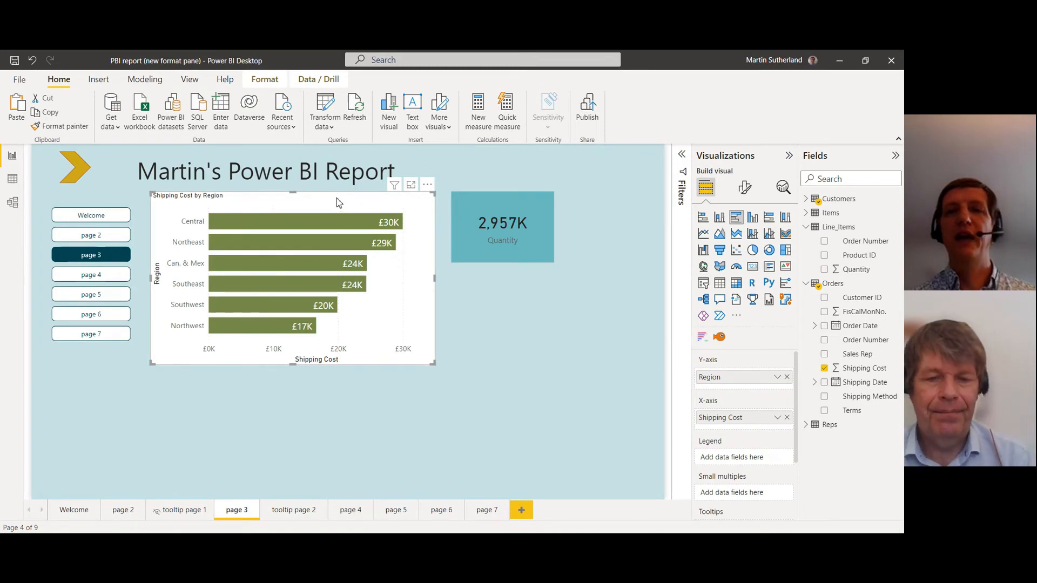
left_click(746, 190)
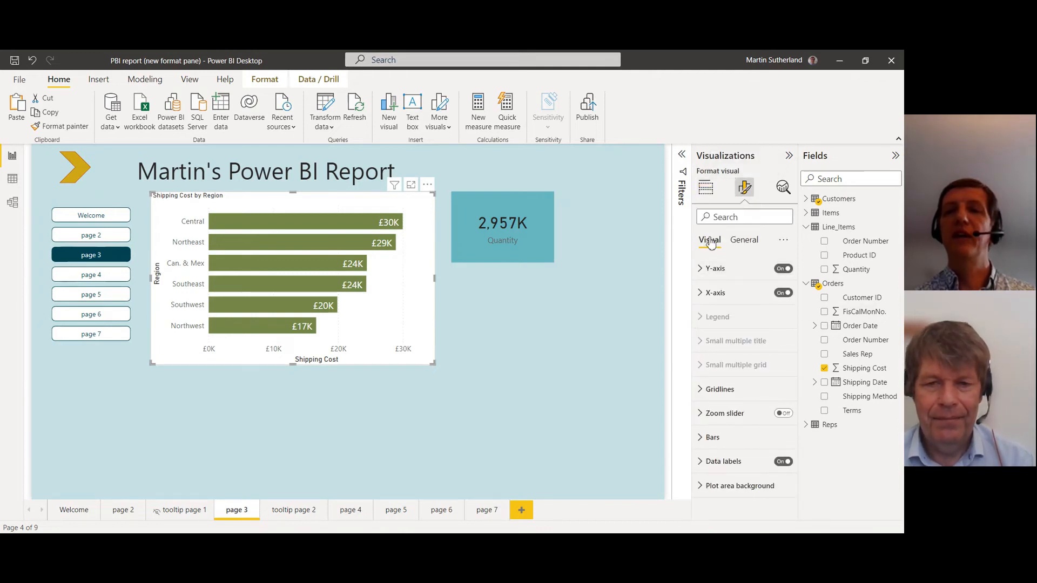
left_click(750, 244)
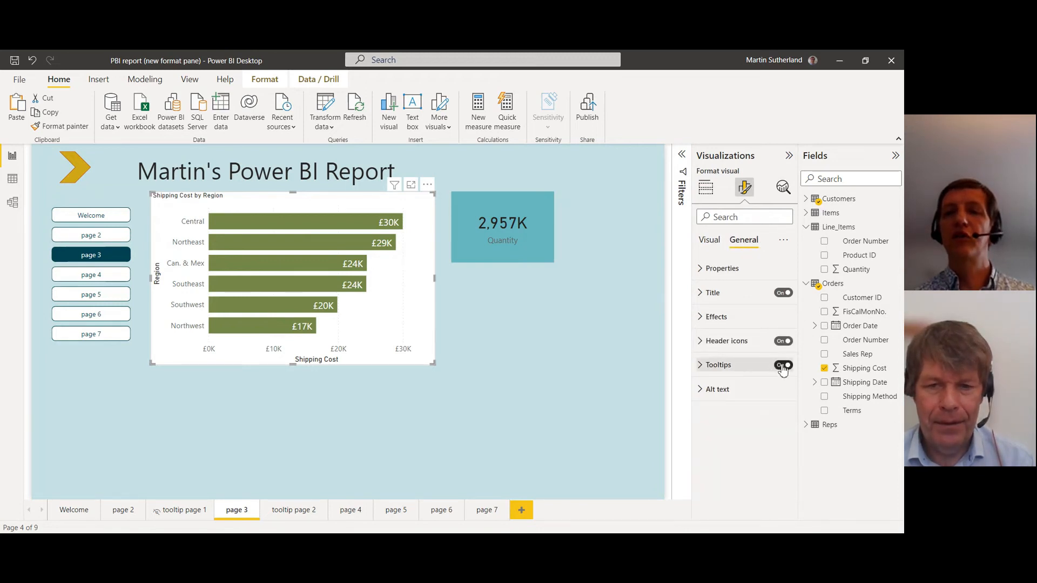
left_click(701, 366)
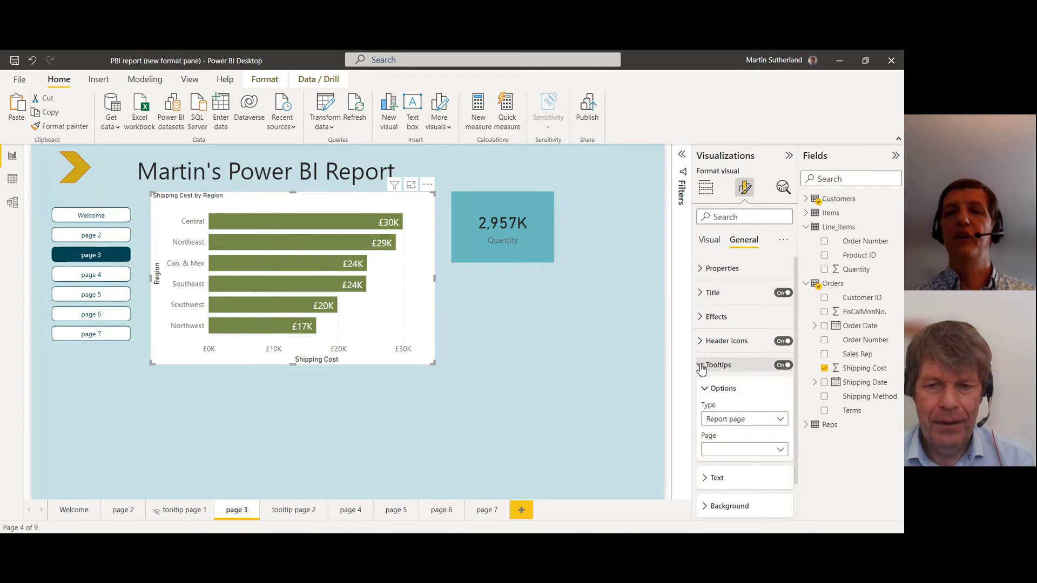
scroll(756, 368, "down", 1)
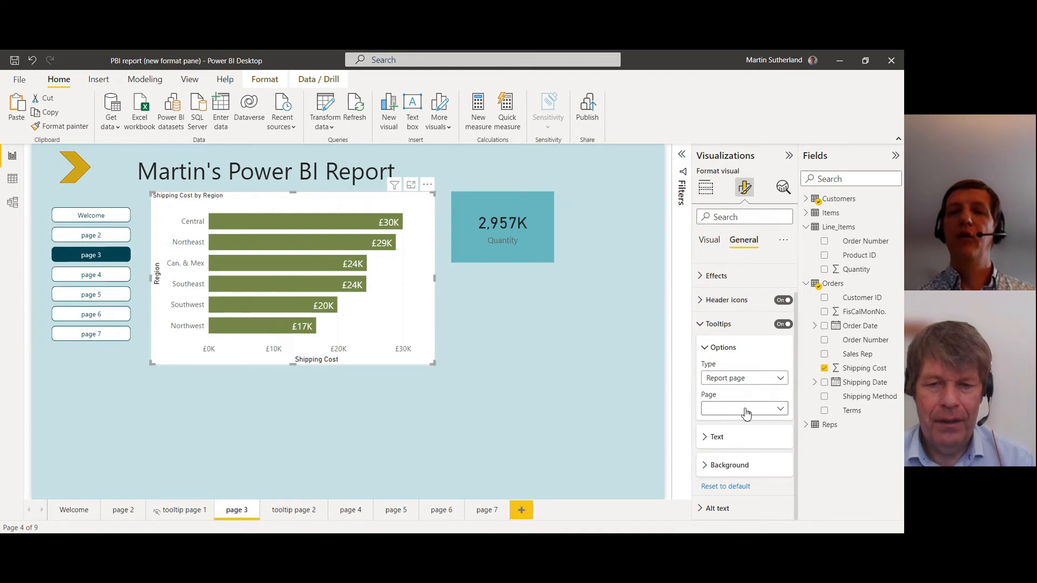
left_click(781, 411)
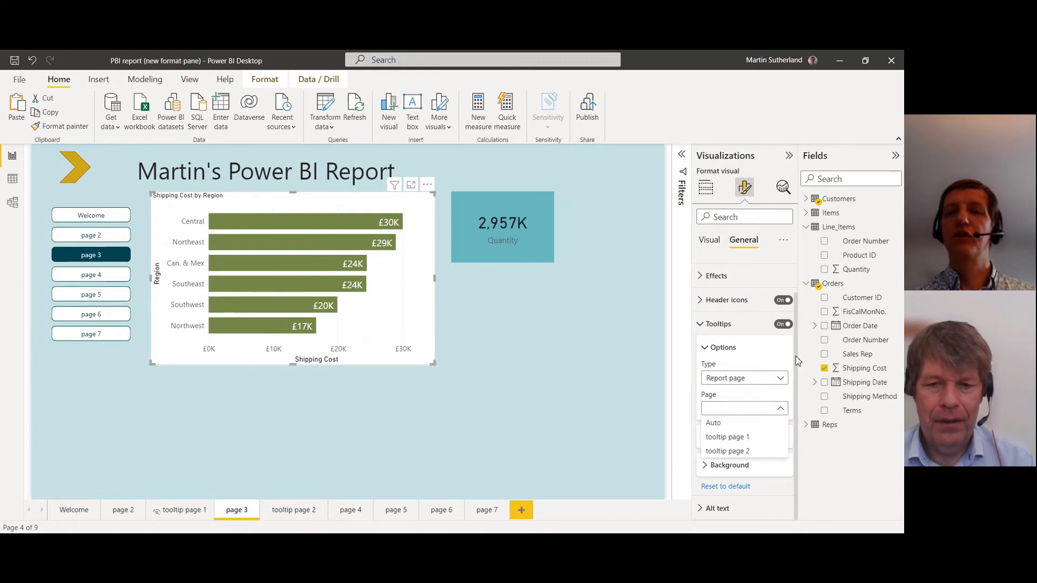
left_click(755, 413)
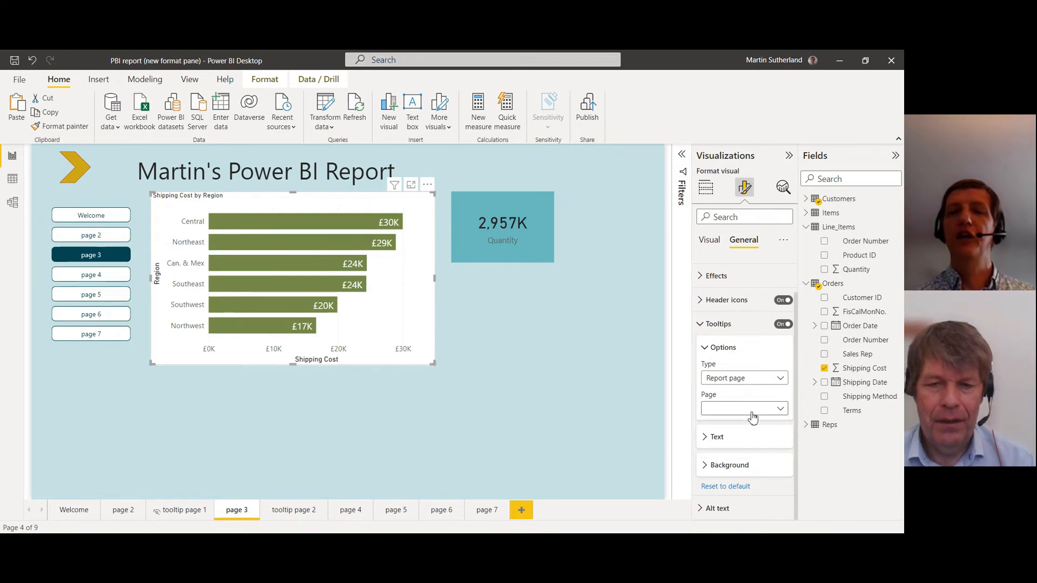
left_click(780, 411)
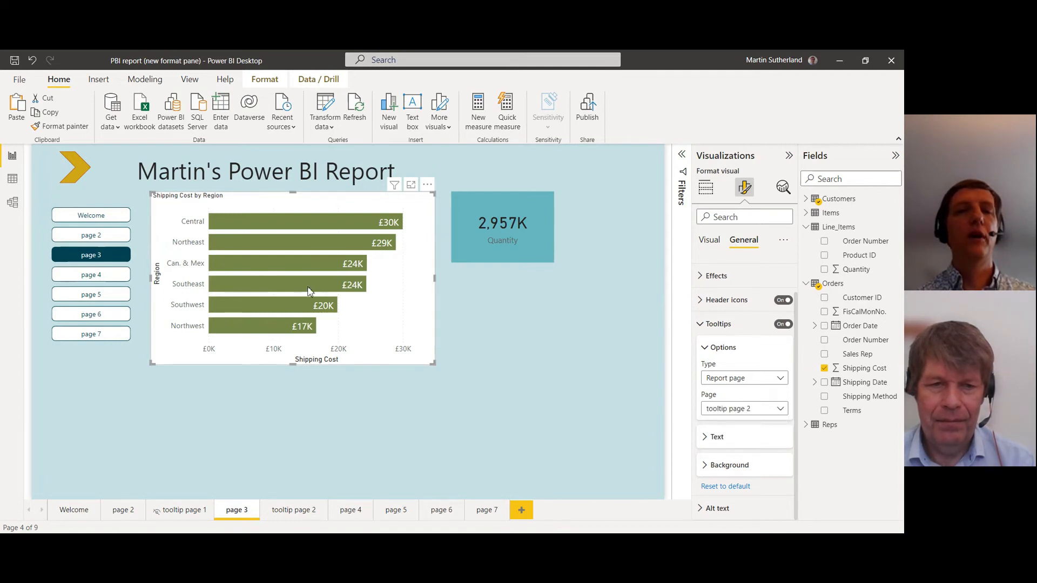
mouse_move(305, 284)
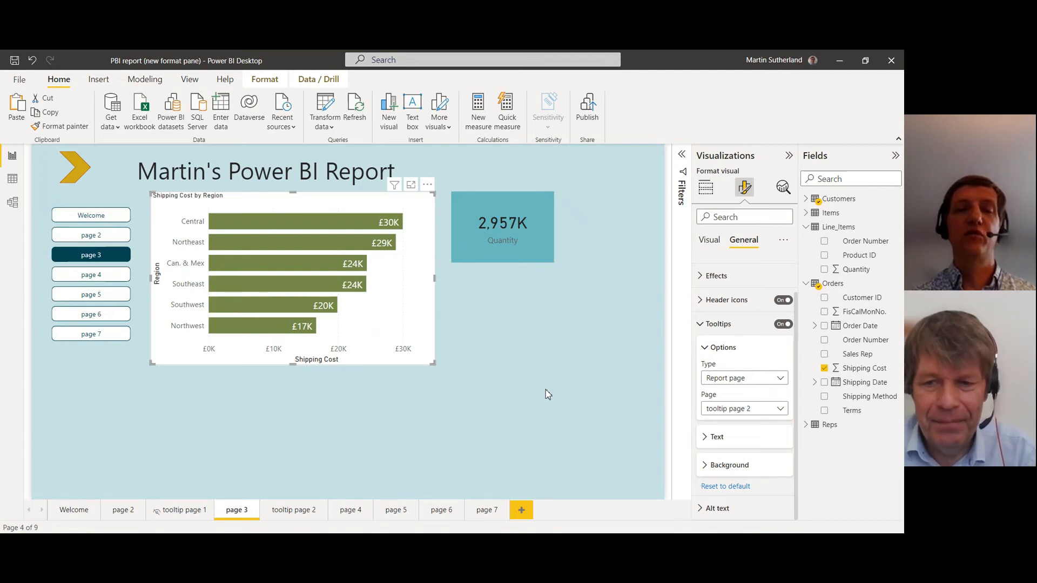
- Hide the page named tooltip page 2 from report viewers
left_click(295, 510)
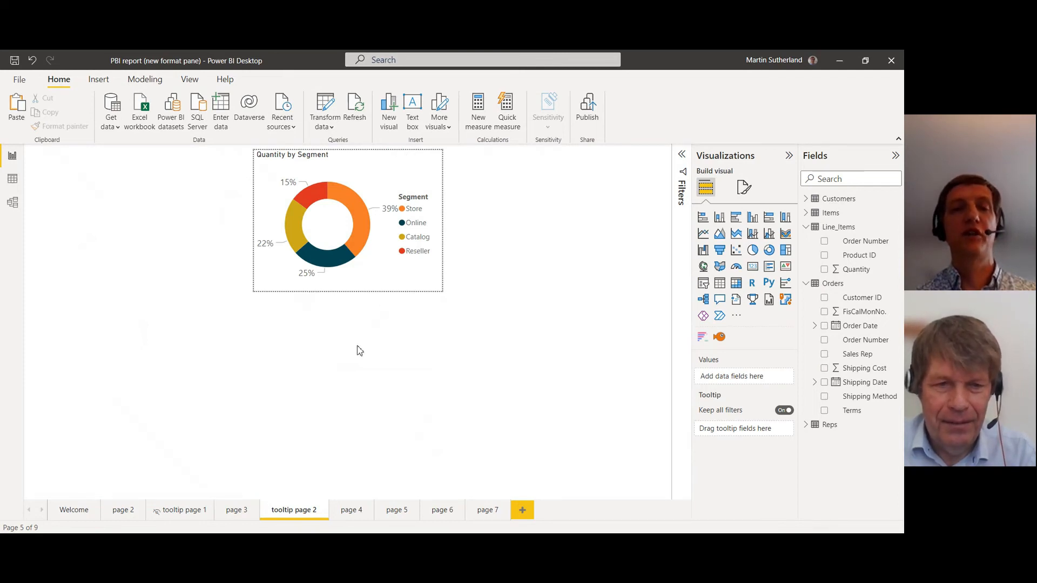
right_click(299, 513)
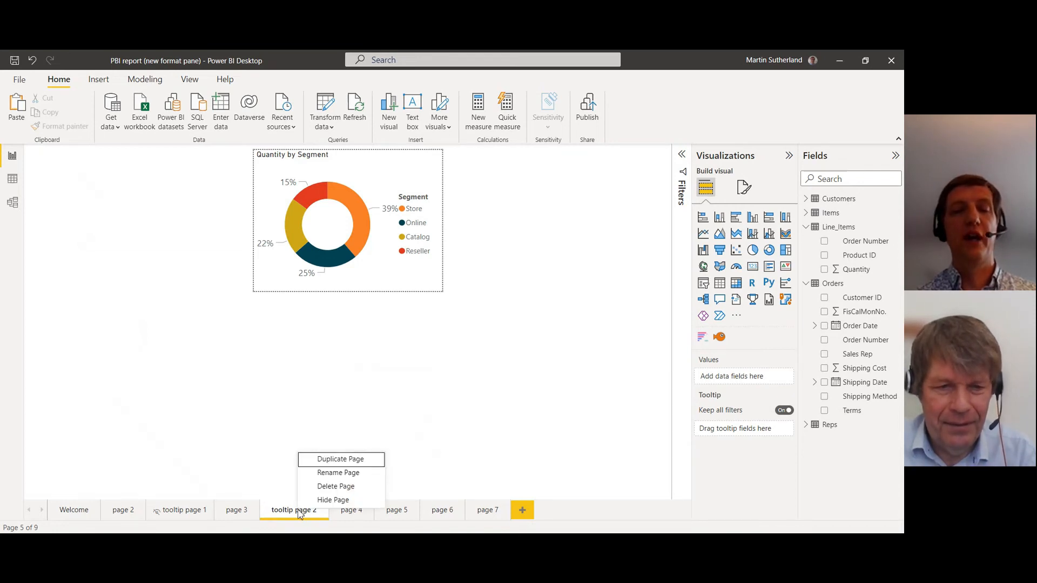
left_click(340, 501)
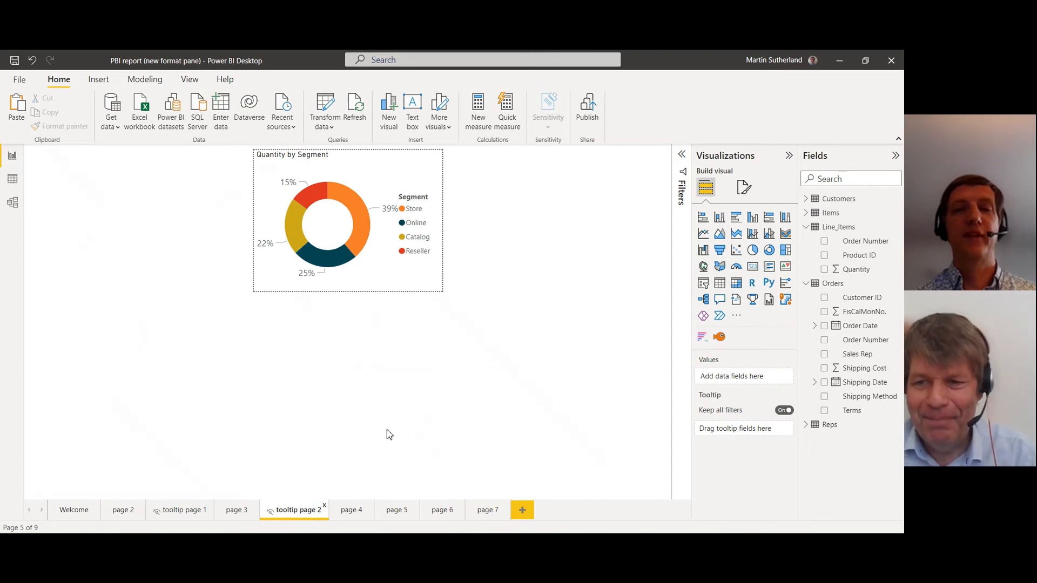
- Add a constant line to the Shipping Cost by Region bar chart on page 3 and name it Target Line
left_click(236, 511)
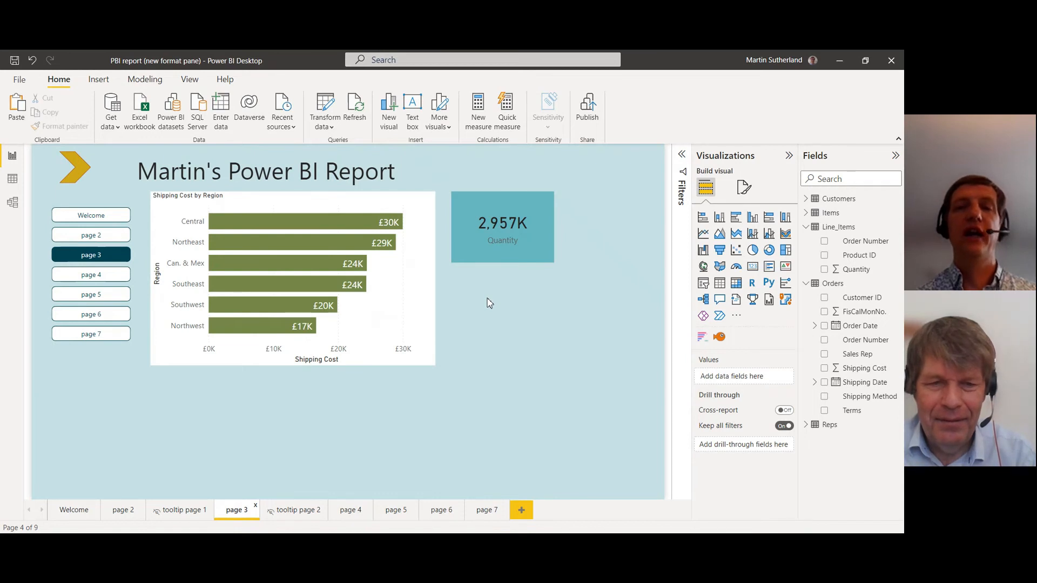
left_click(416, 318)
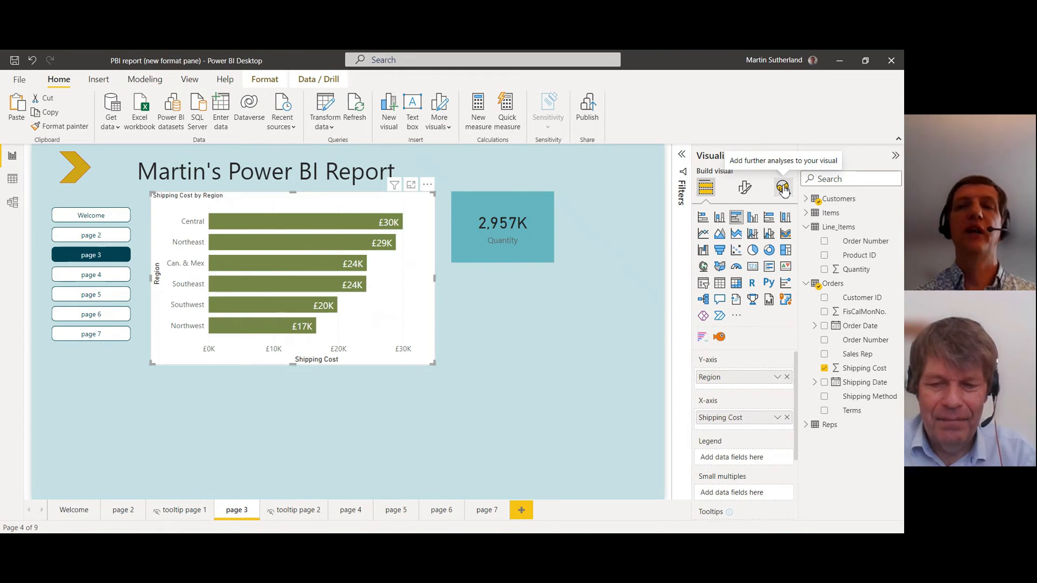
left_click(784, 190)
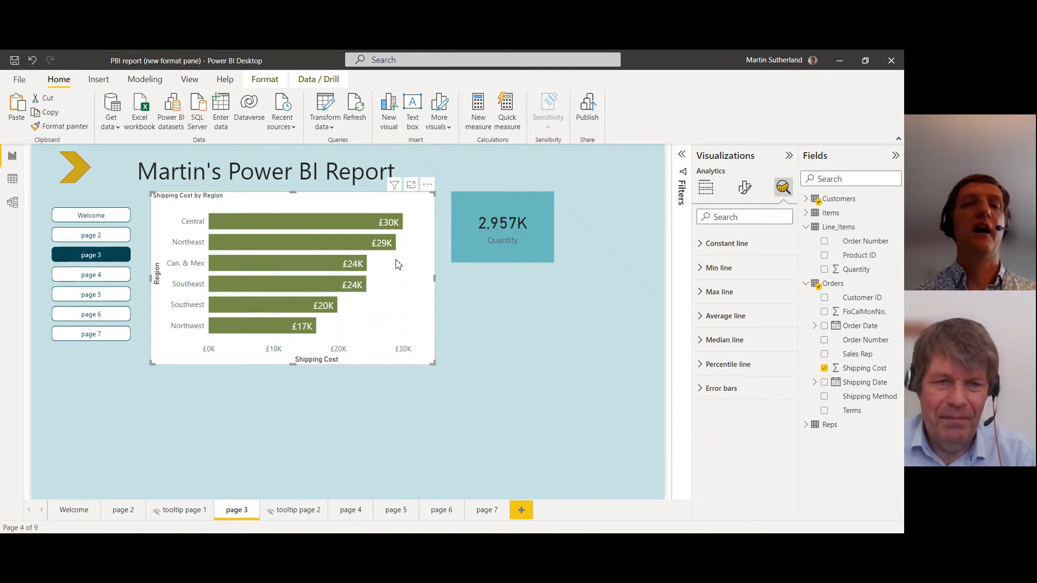
left_click(703, 246)
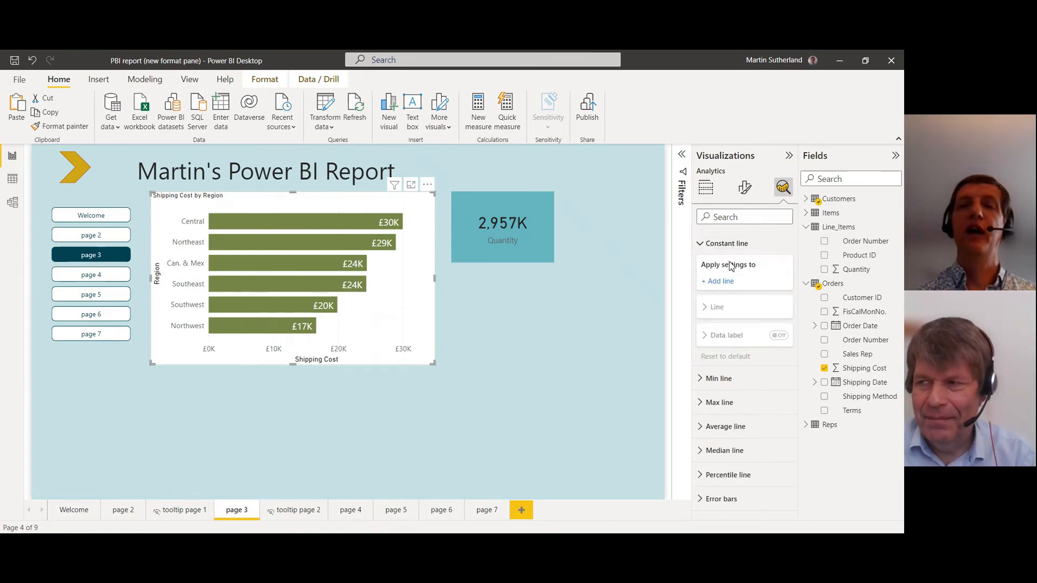
left_click(722, 282)
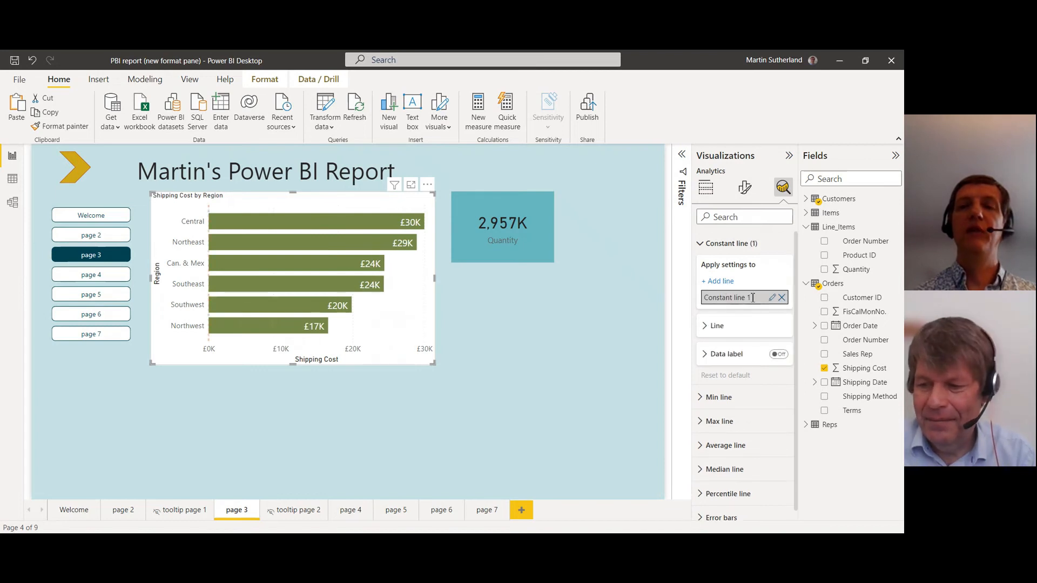
double_click(752, 298)
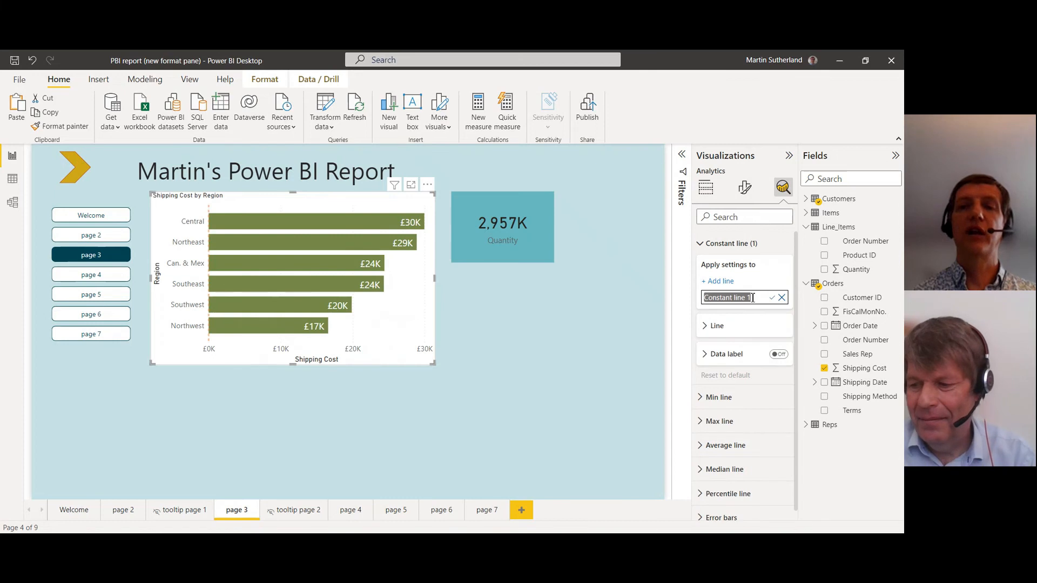
type("Ta")
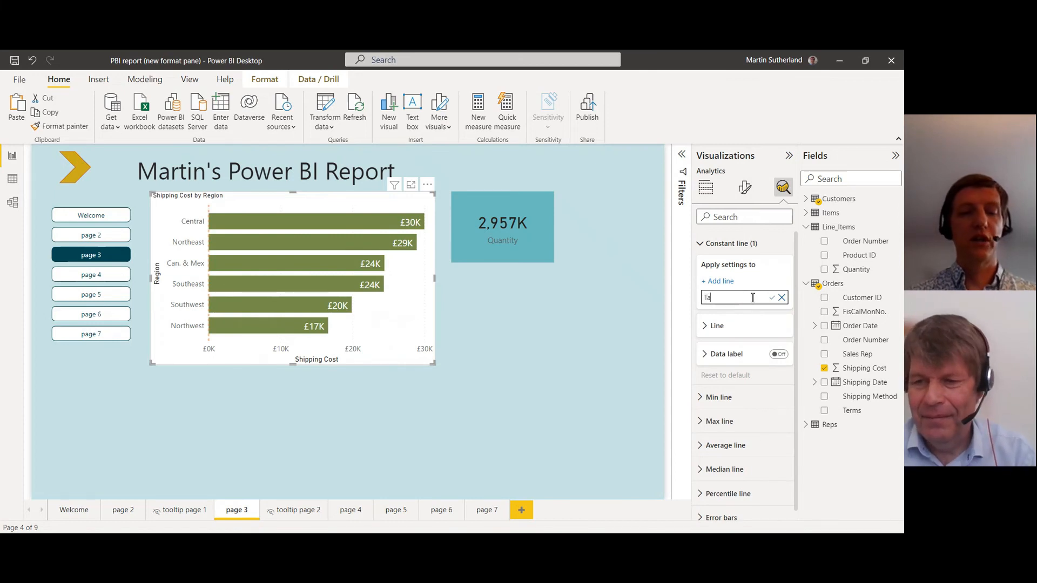
type("rget Line")
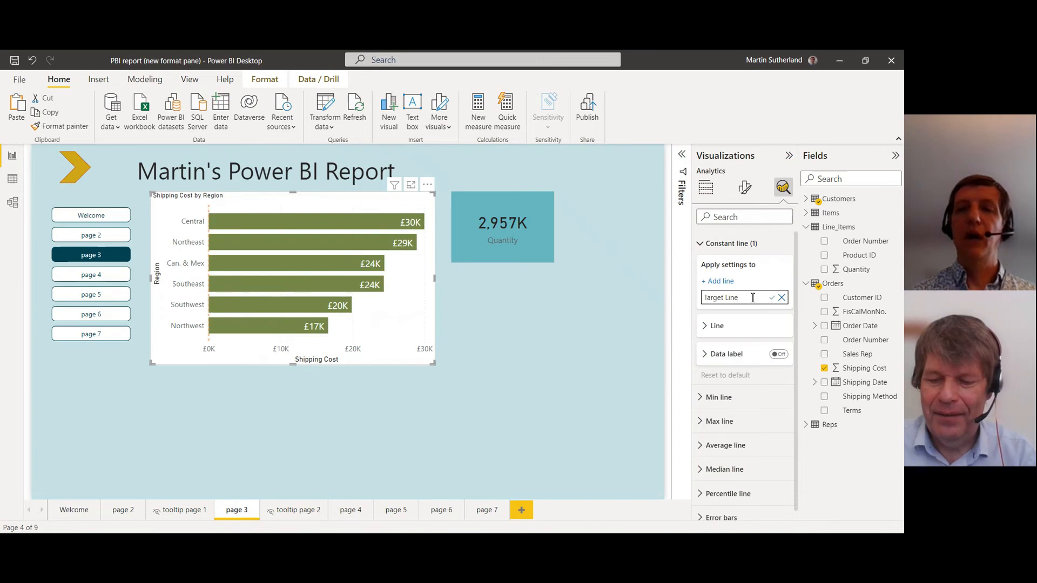
key("Return")
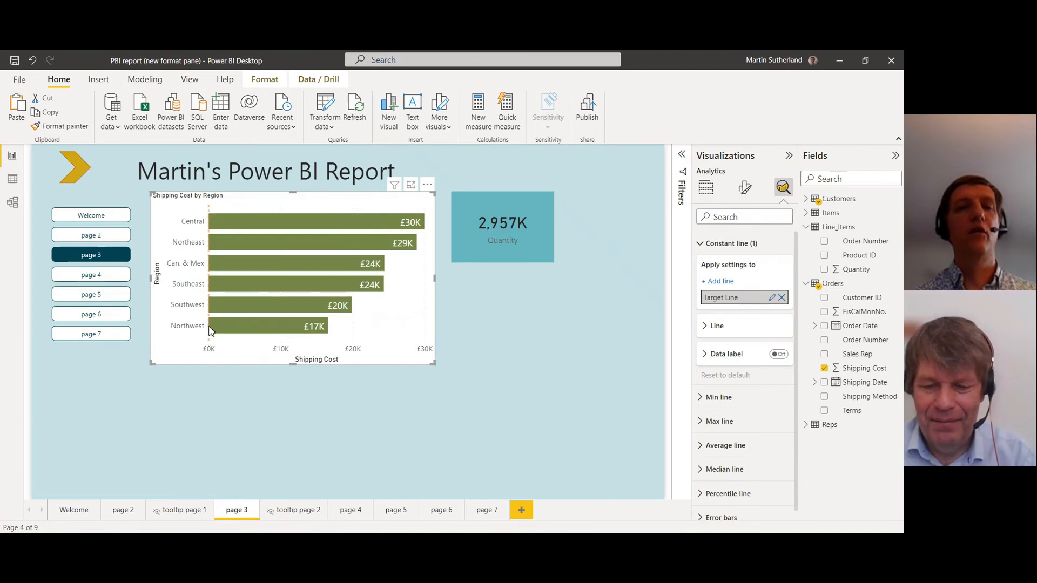
- Set the value of the bar chart's Target Line to 24000
left_click(705, 327)
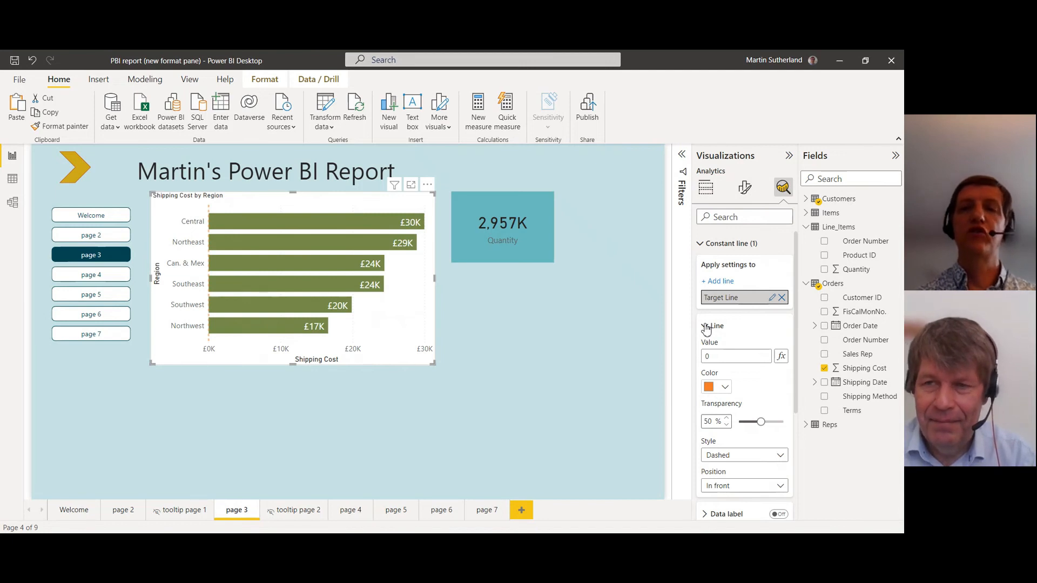
left_click(717, 358)
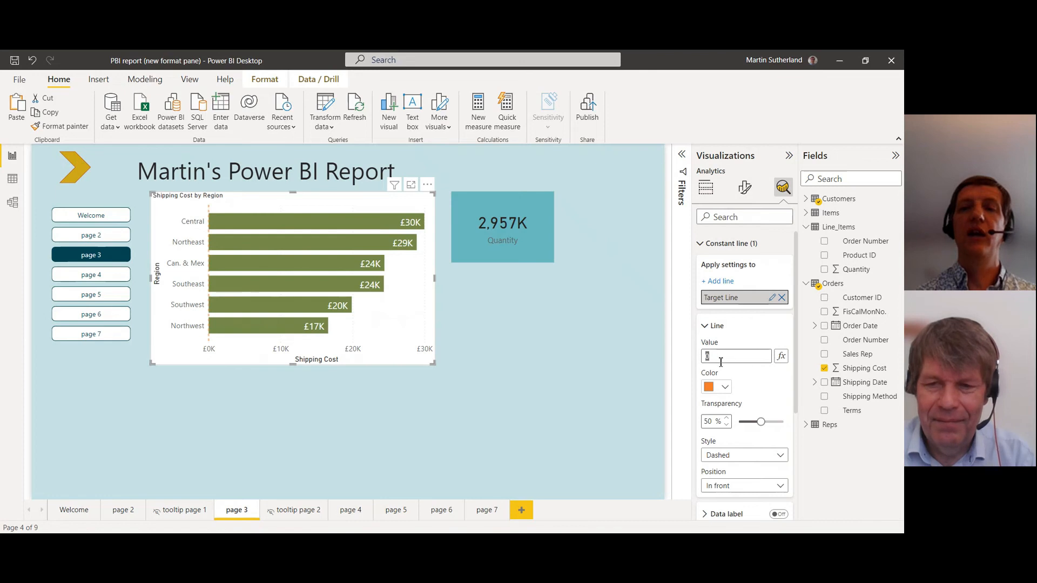
type("2400")
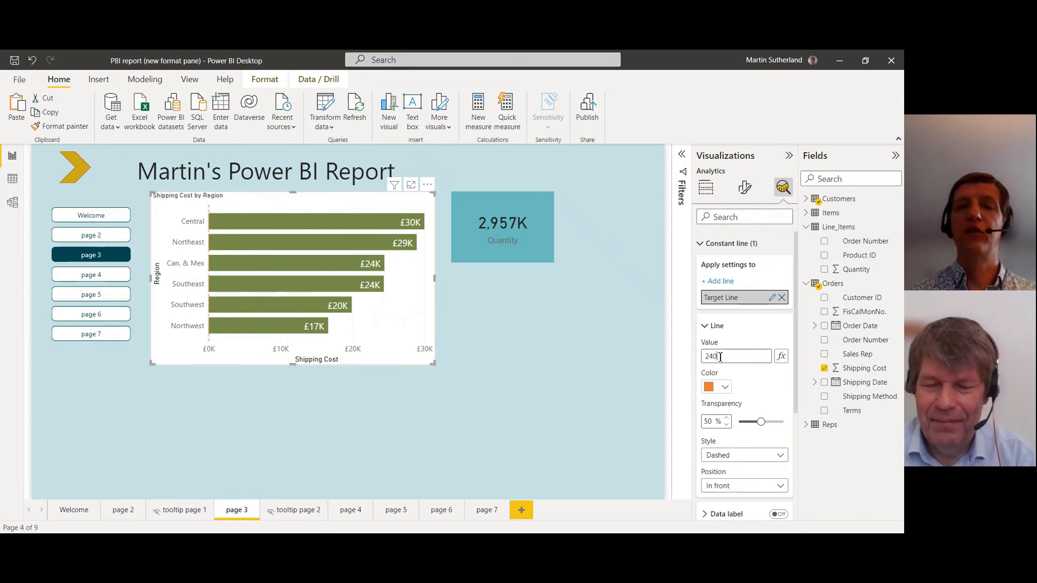
type("0")
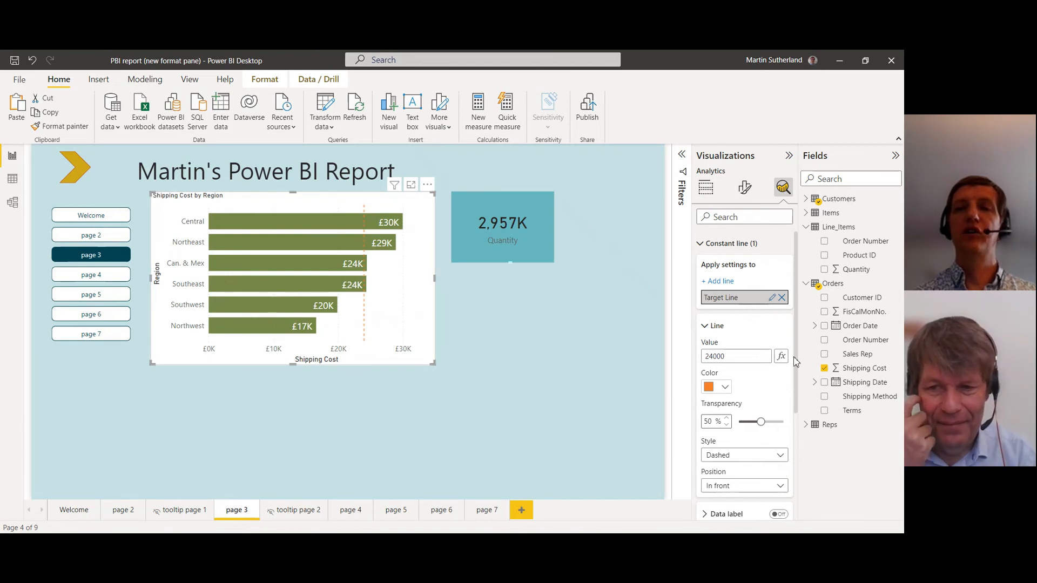
- Set the Target Line's transparency to 8% and its style to Dotted
scroll(797, 351, "down", 2)
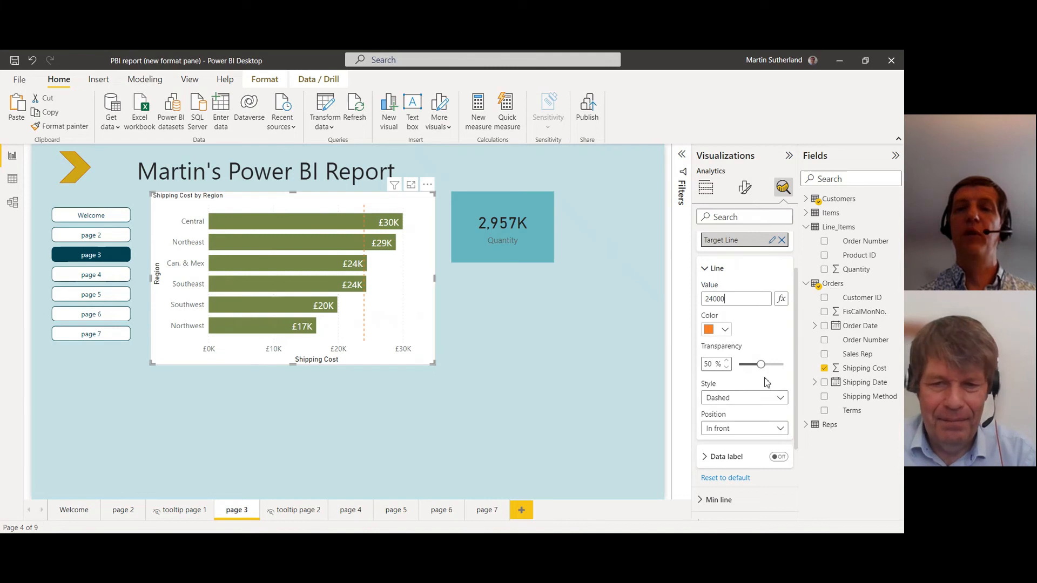
left_click_drag(762, 366, 744, 365)
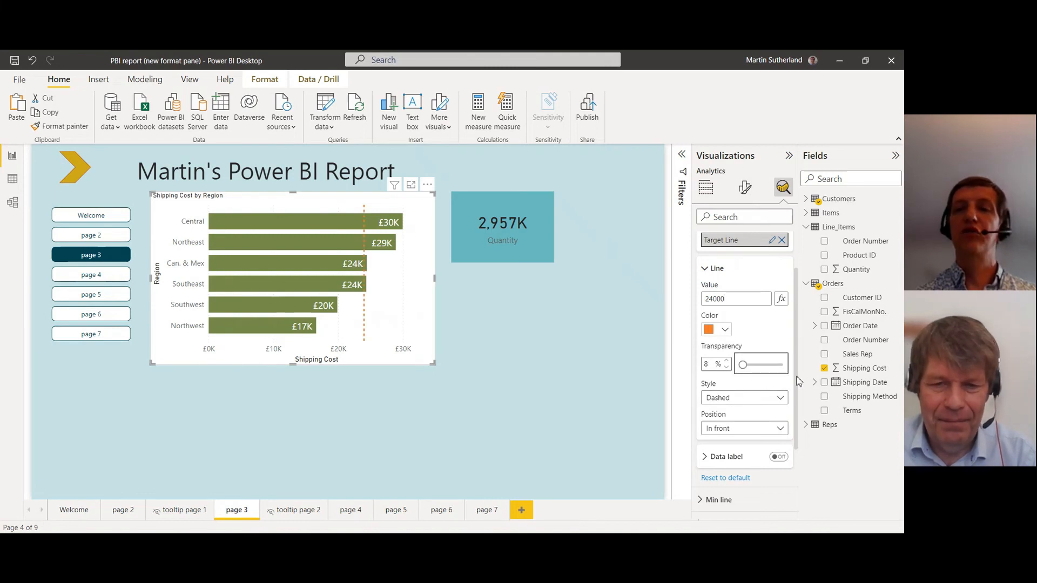
scroll(796, 382, "down", 1)
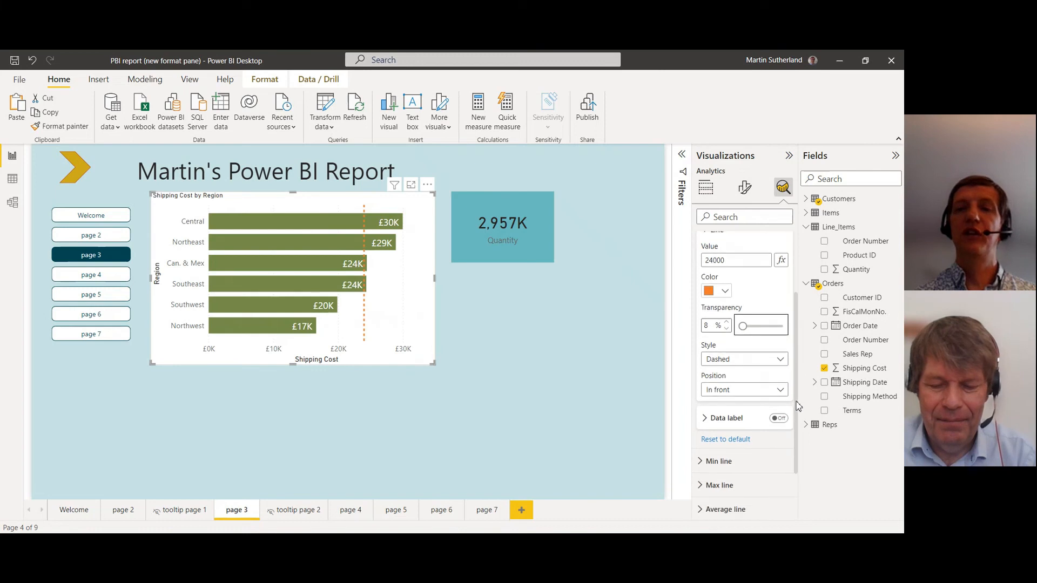
left_click(782, 361)
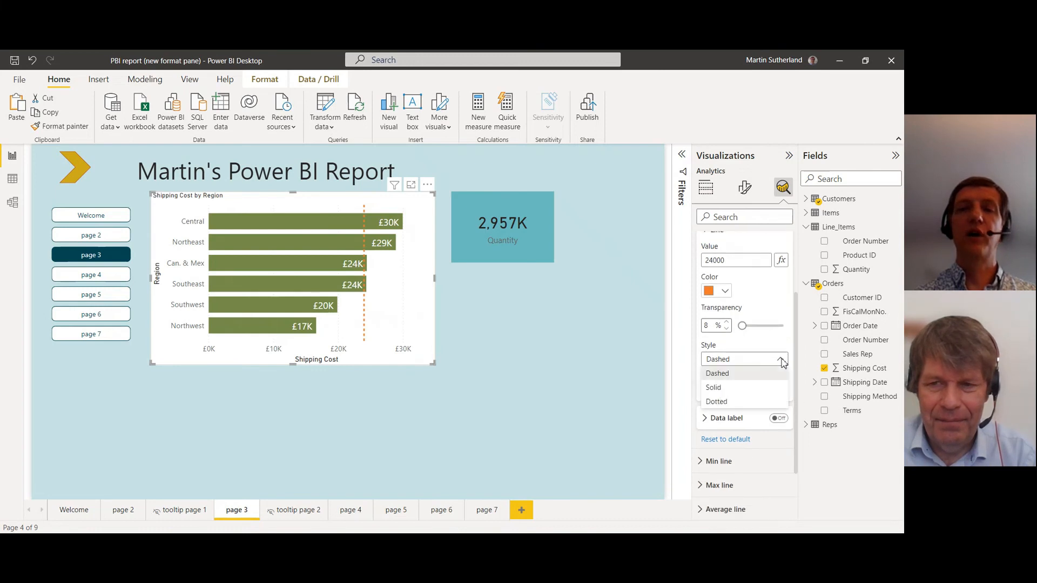
left_click(719, 403)
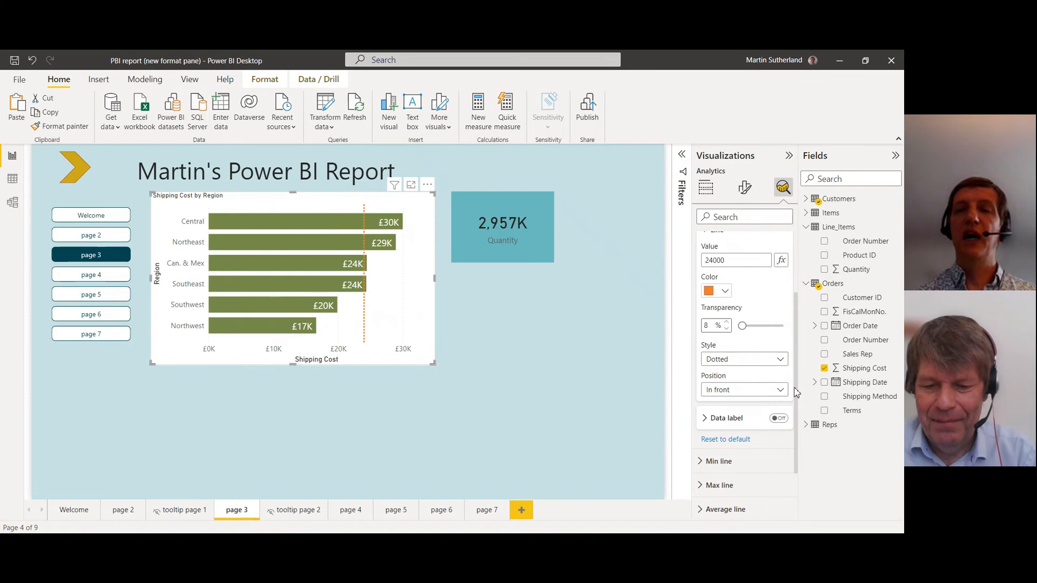
- Turn on the Target Line's data label and set its vertical position to Under
scroll(767, 391, "down", 1)
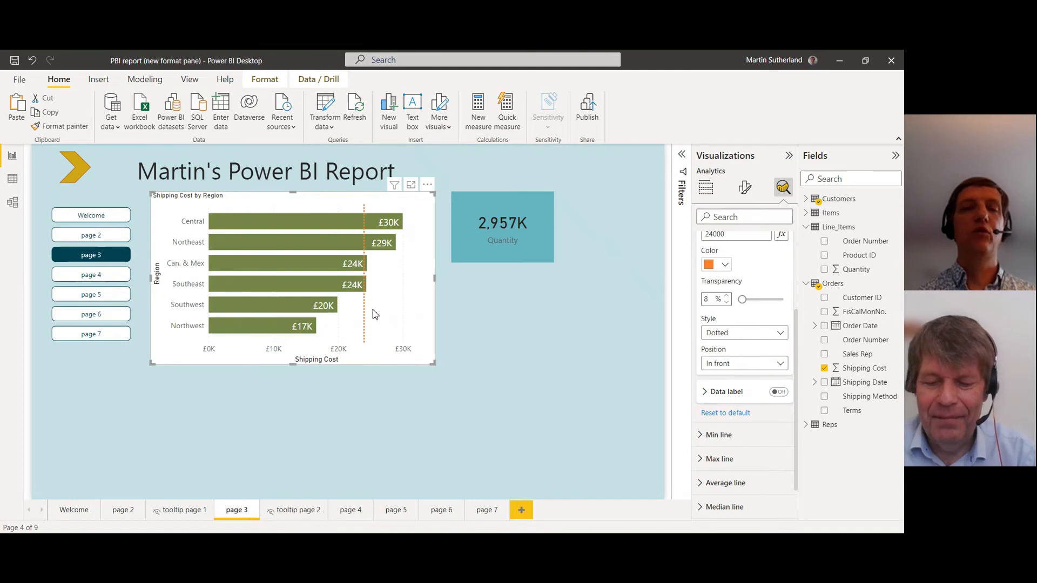
left_click(785, 393)
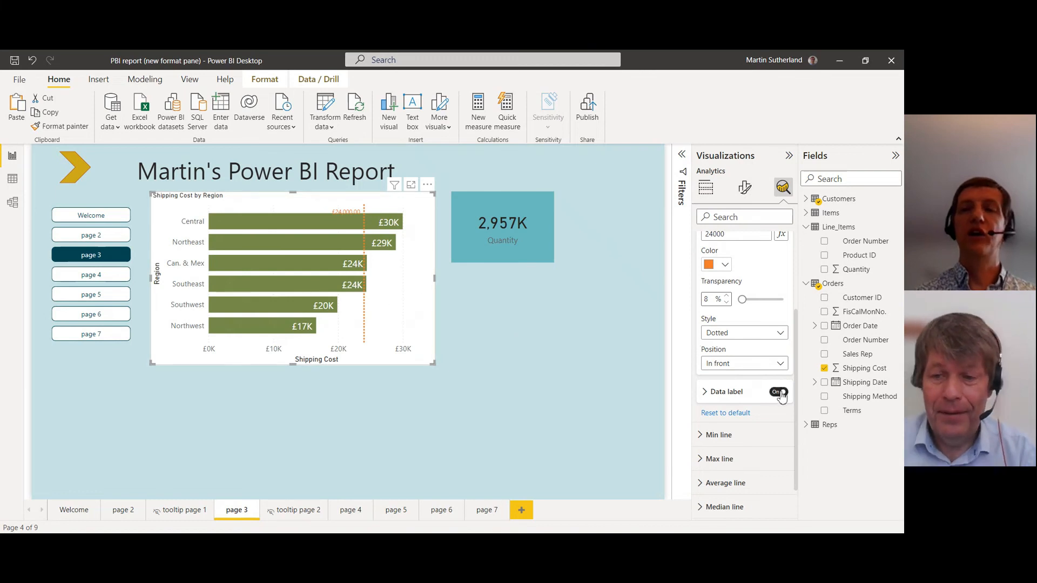
left_click(705, 393)
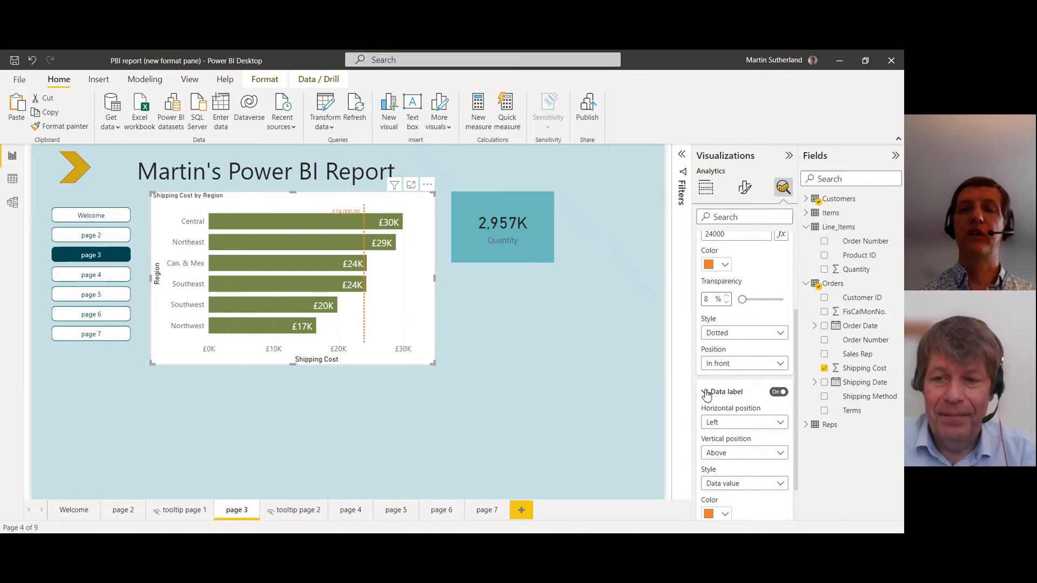
scroll(793, 409, "down", 2)
scroll(793, 409, "down", 2)
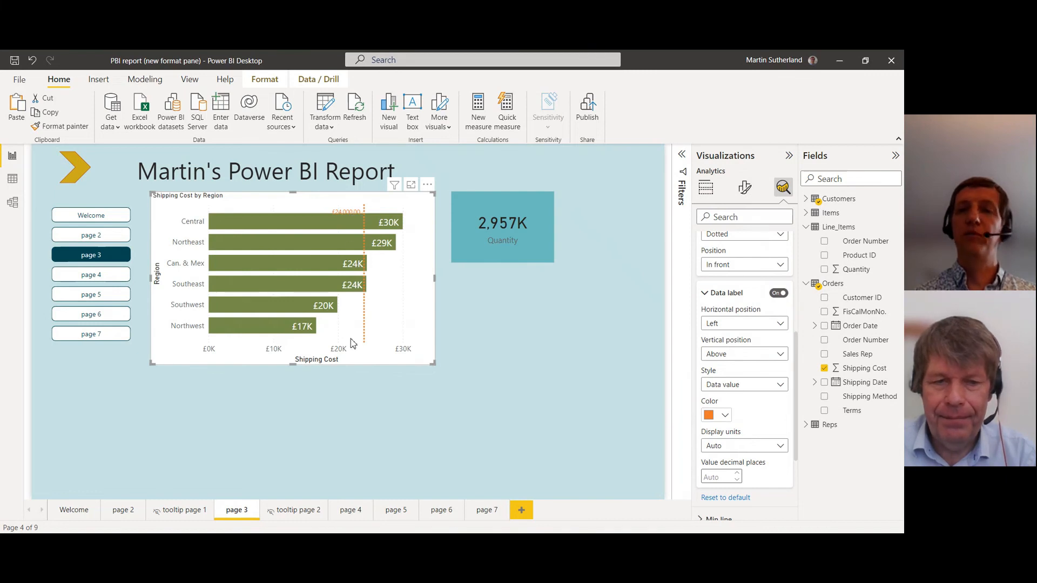
left_click(782, 356)
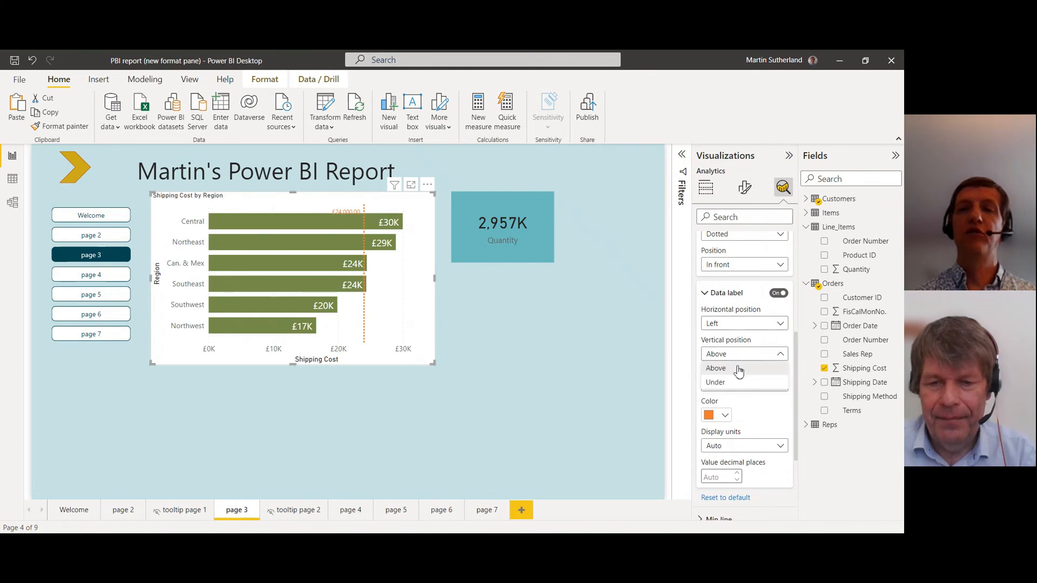
left_click(718, 382)
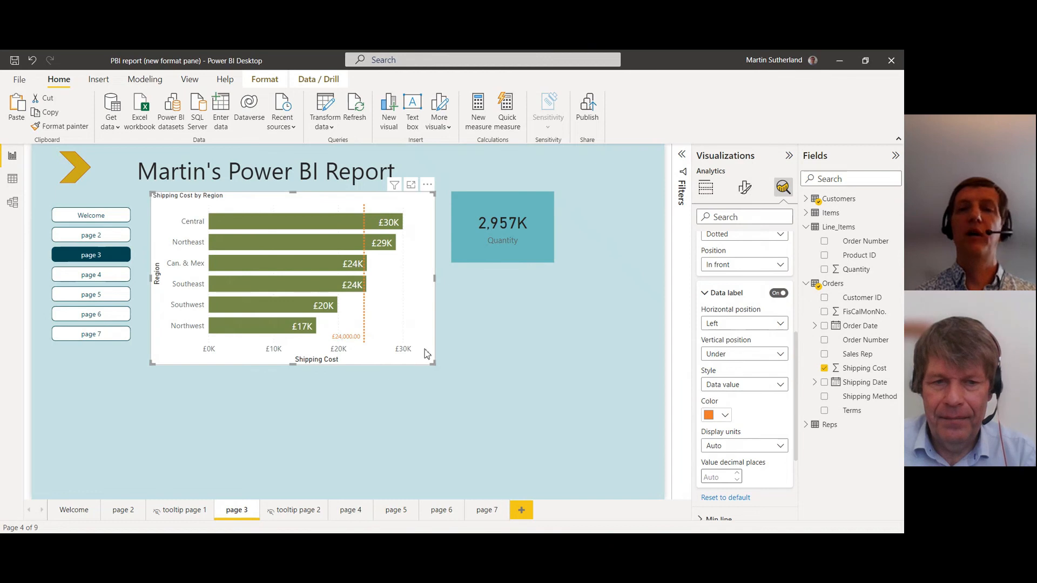
- Set the Target Line data label's style to Both and its horizontal position to Right
left_click(783, 387)
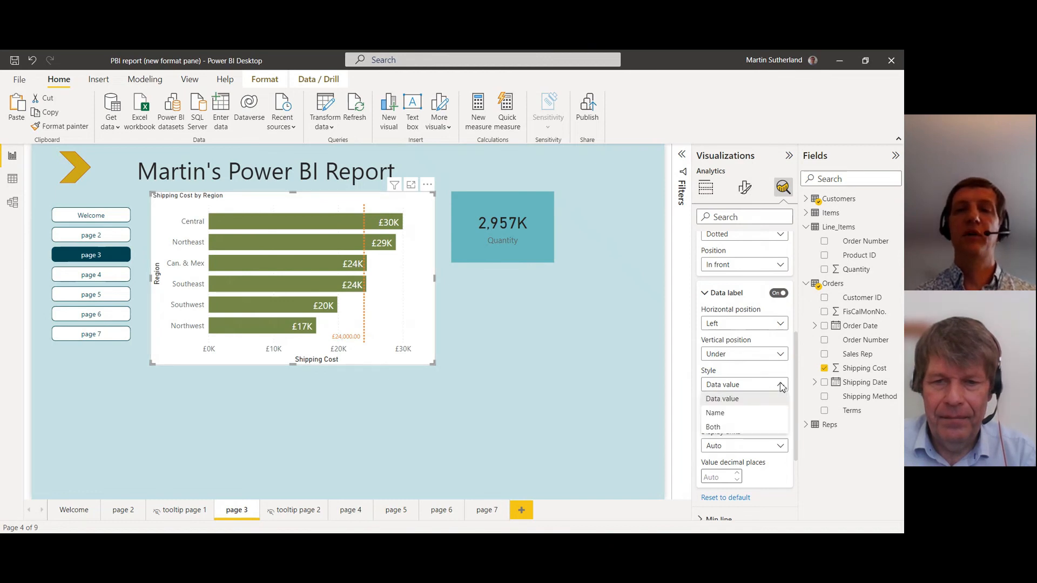
left_click(714, 427)
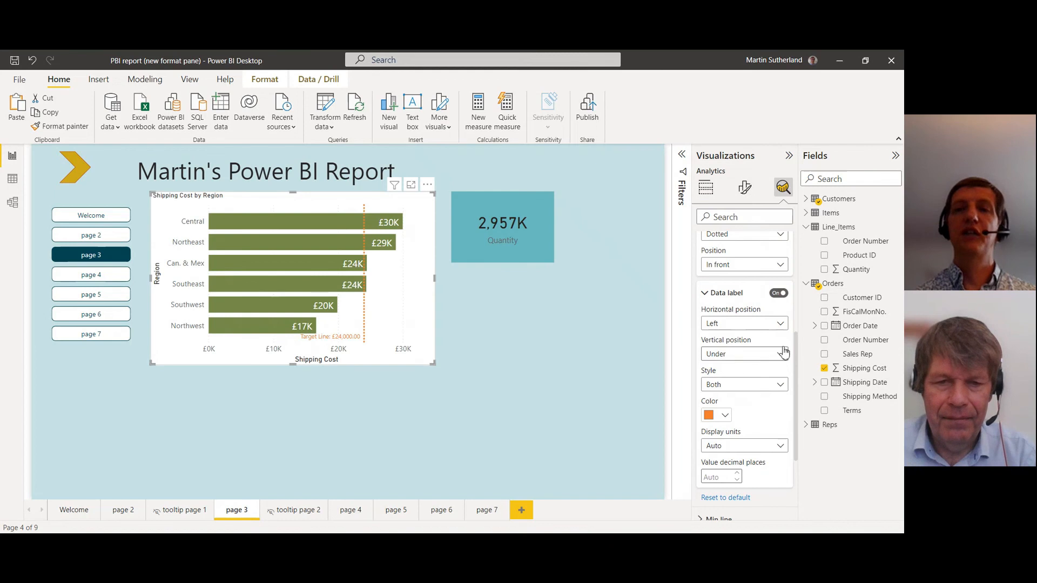
left_click(781, 323)
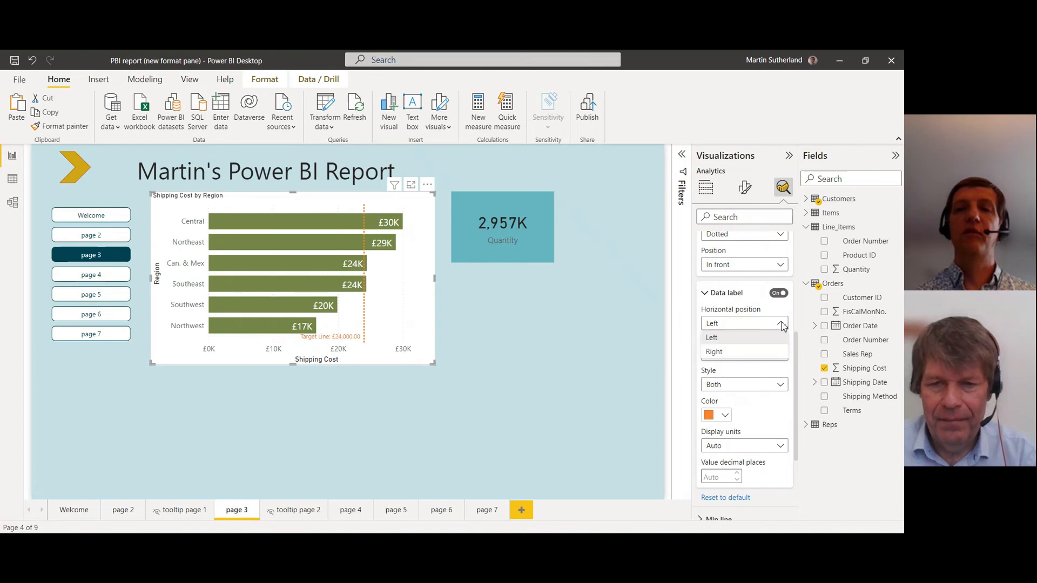
left_click(748, 355)
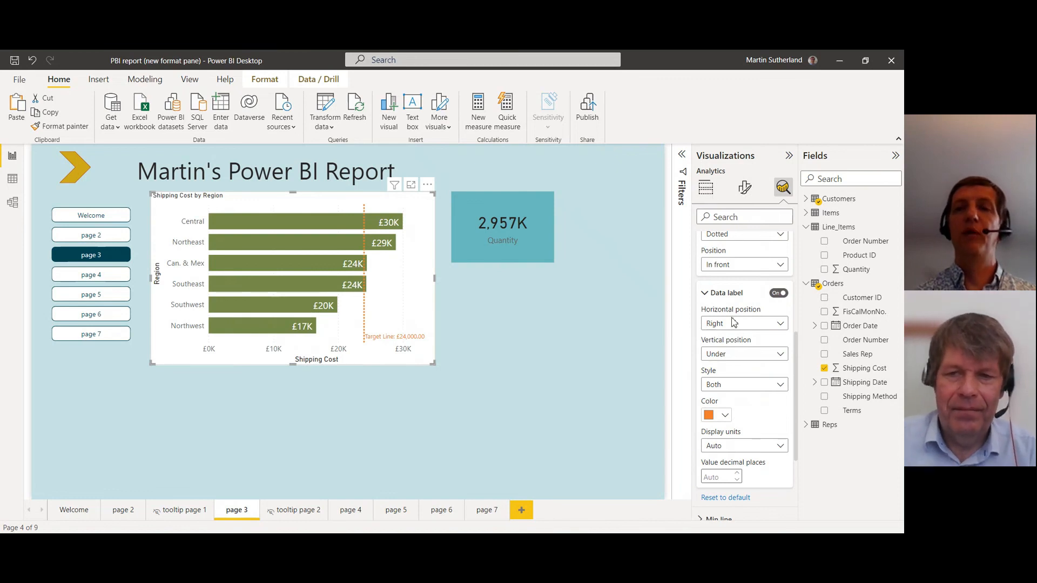
left_click(704, 295)
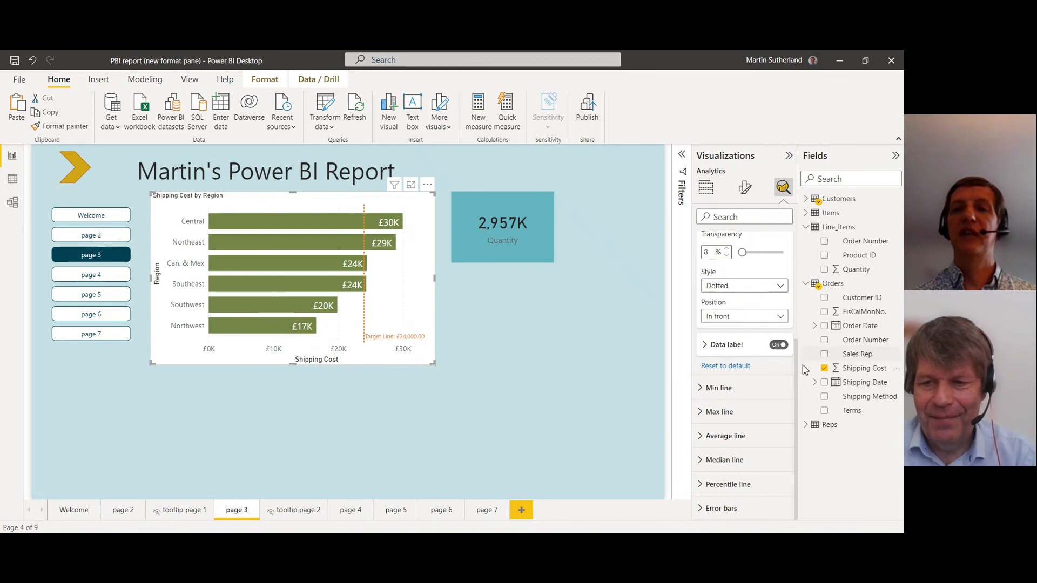
scroll(797, 375, "up", 5)
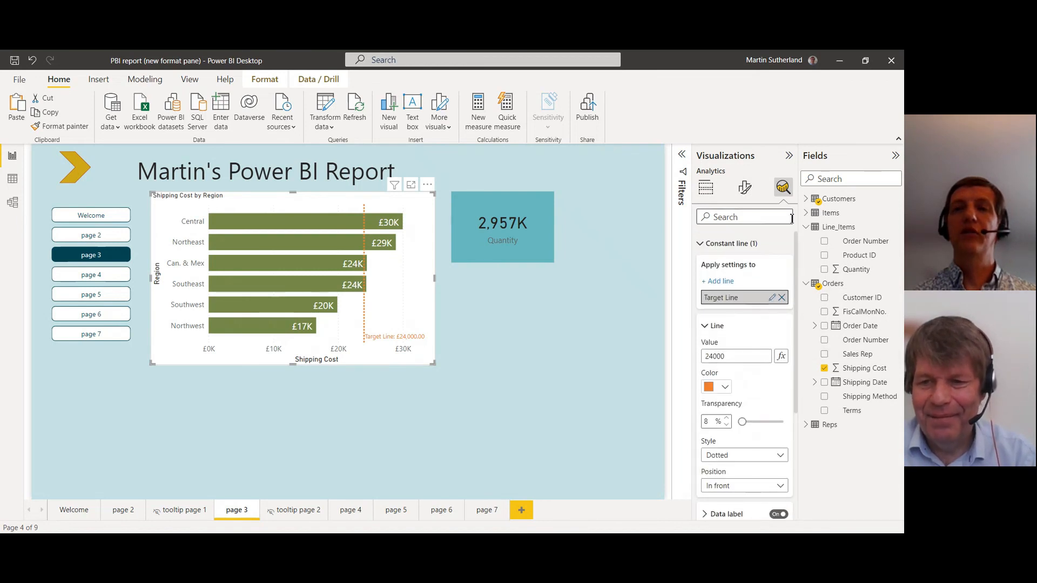
left_click(703, 245)
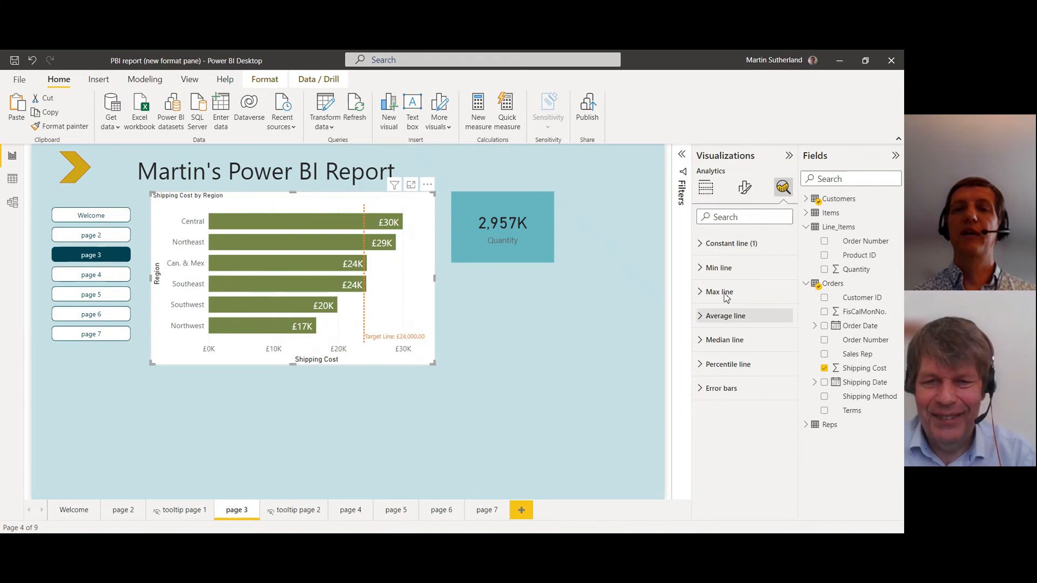
left_click(746, 189)
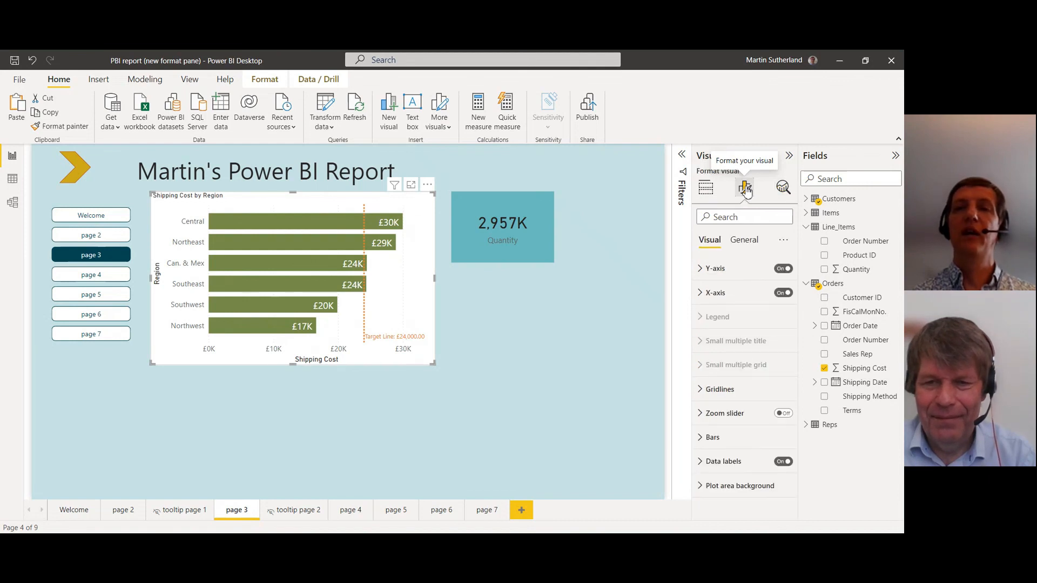
left_click(705, 189)
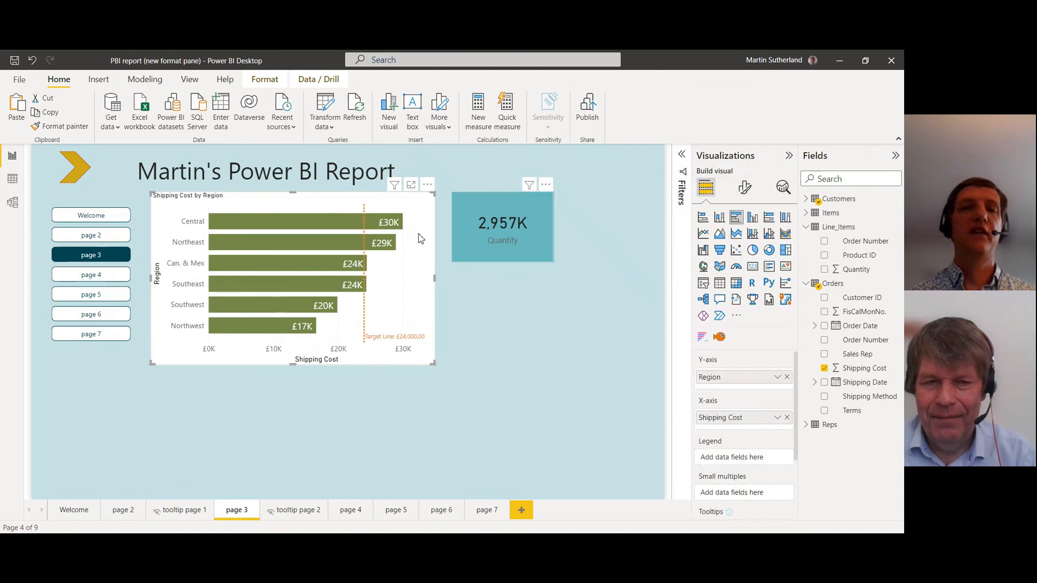